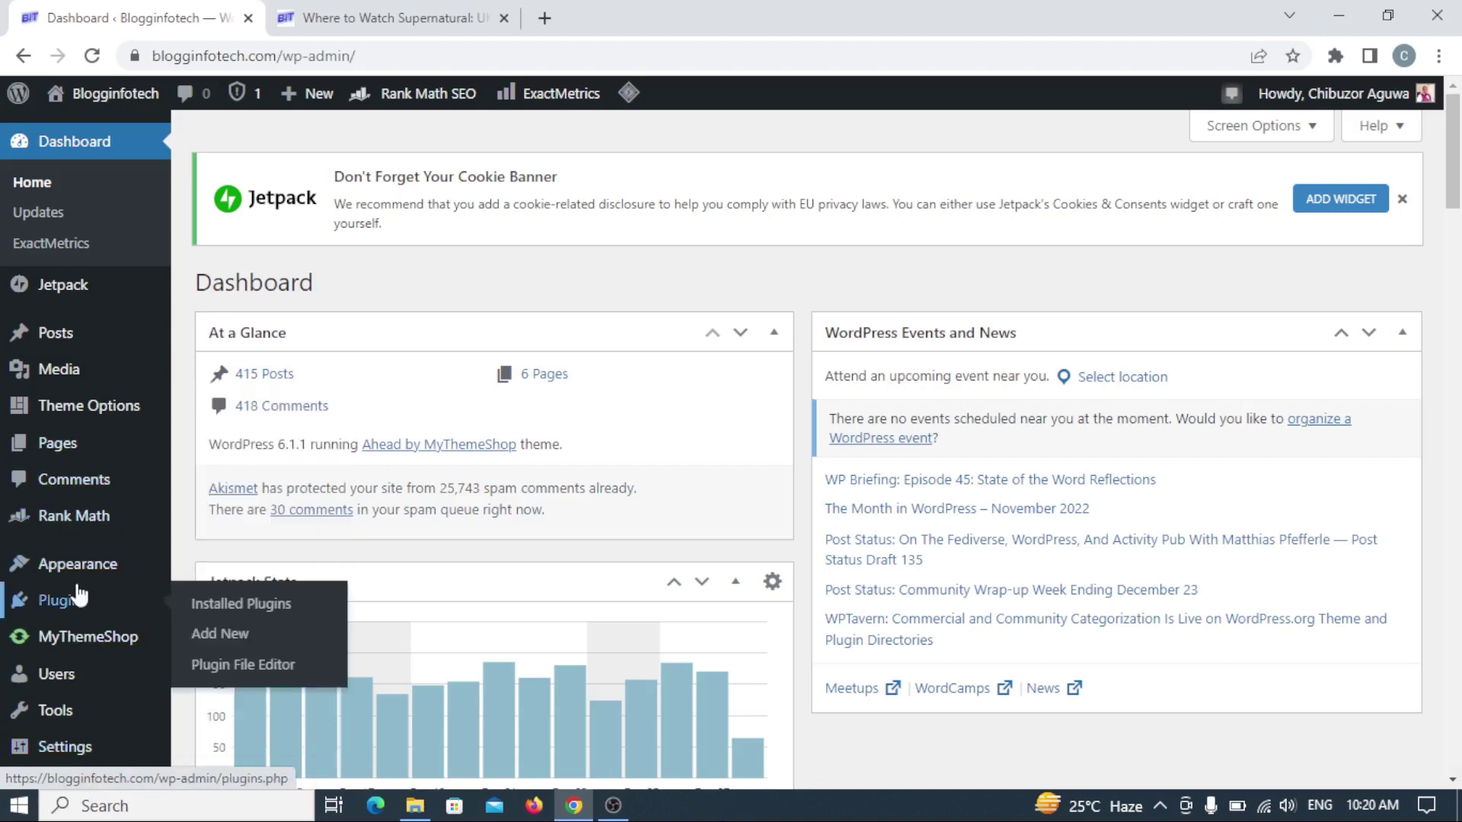
Check the Installed Plugins list for active Rank Math SEO and Rank Math SEO PRO.
mouse_move(145, 312)
mouse_move(89, 607)
click(231, 609)
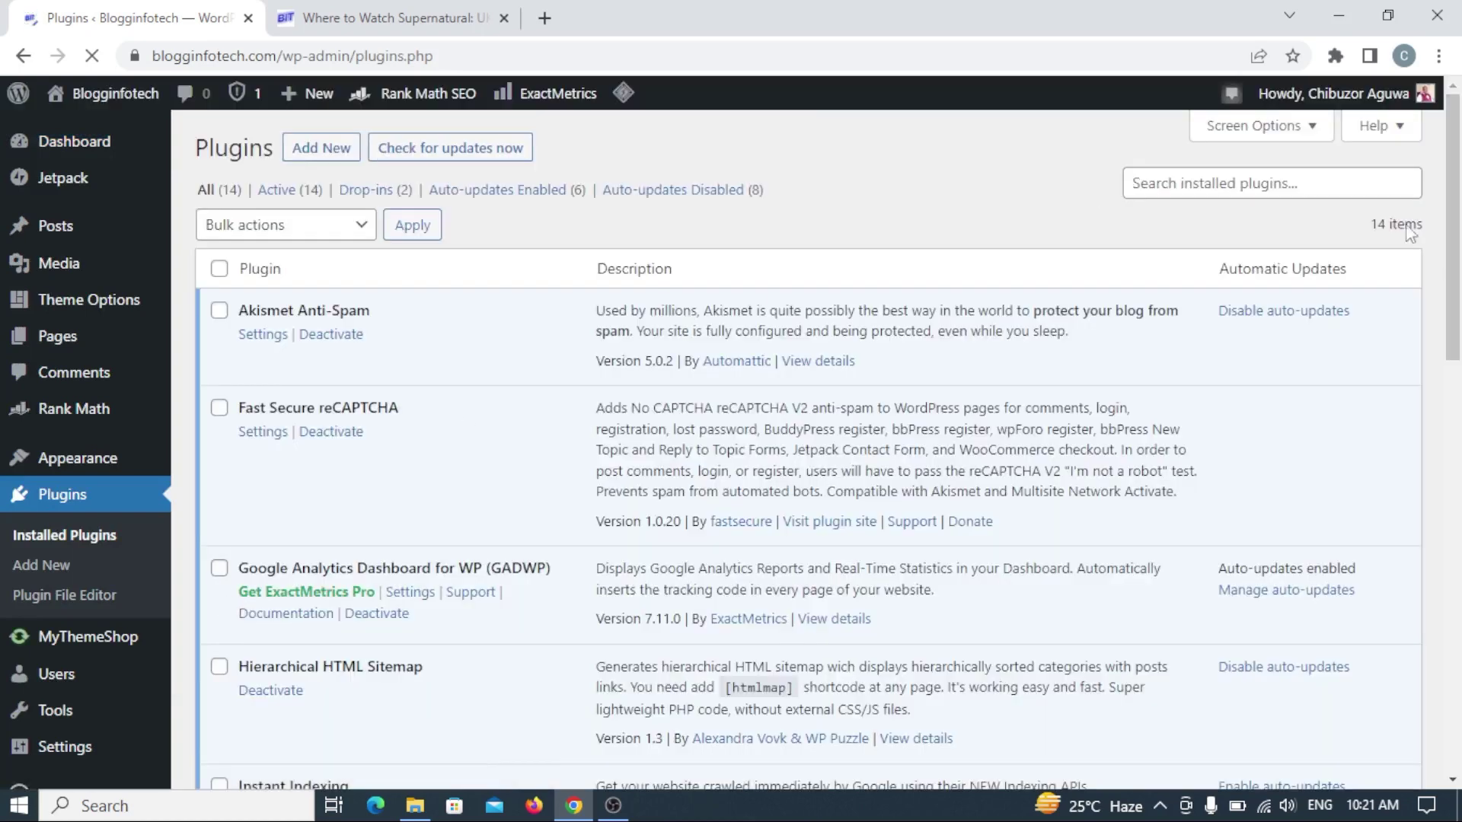
drag(1459, 214, 1460, 220)
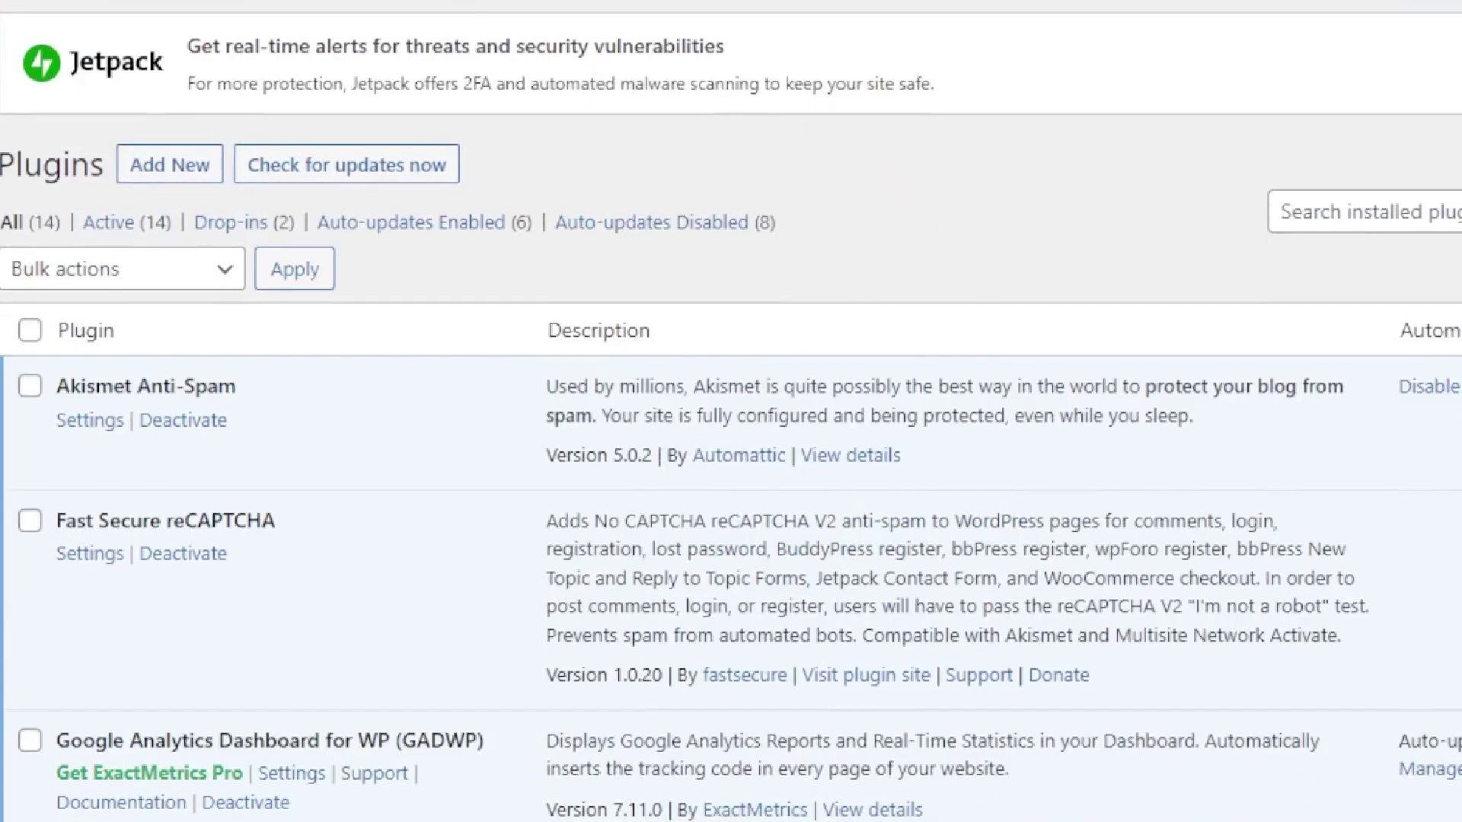
scroll(731, 411, down, 5)
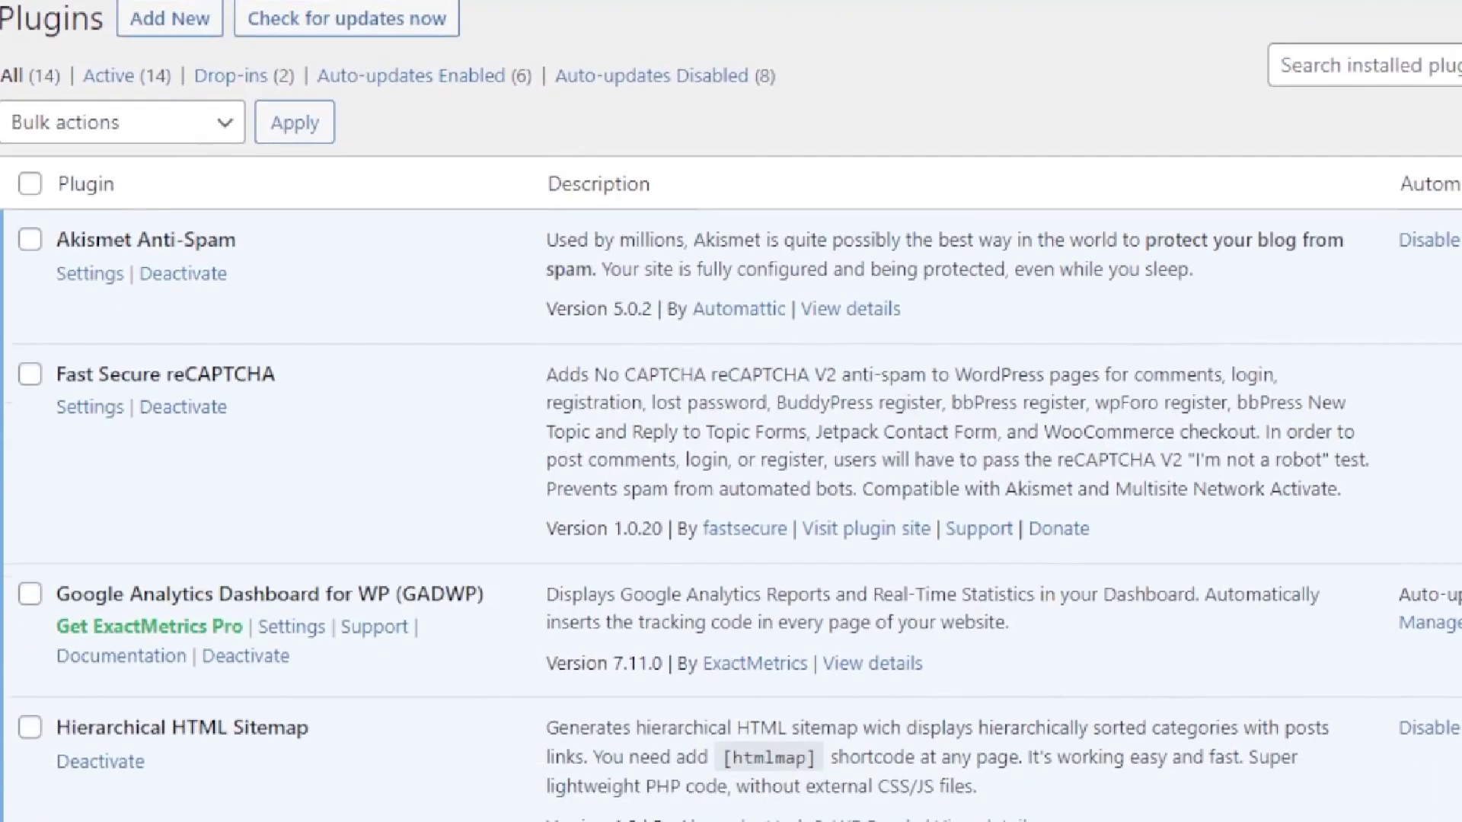
scroll(731, 411, down, 5)
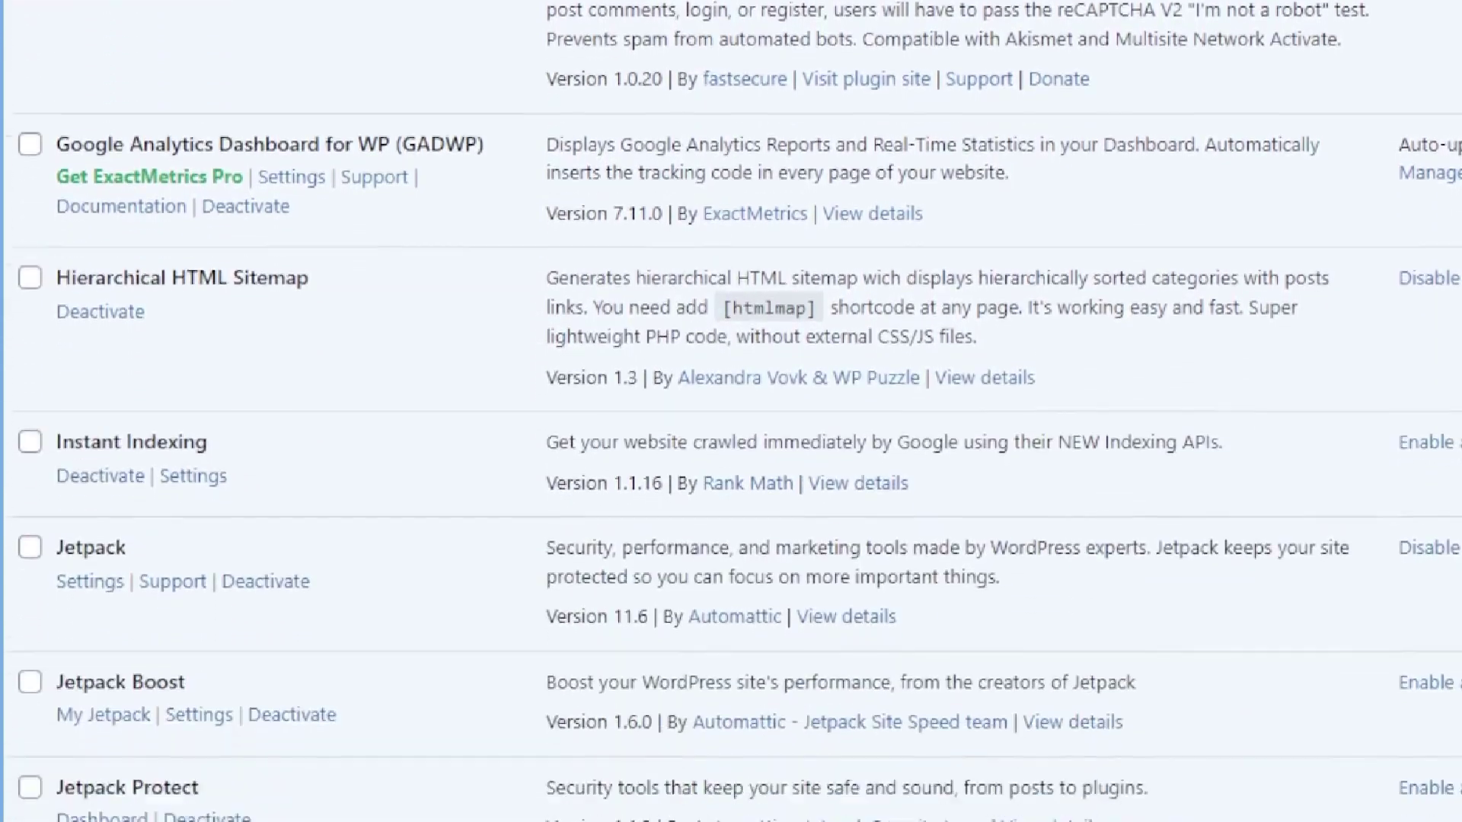
scroll(731, 411, down, 5)
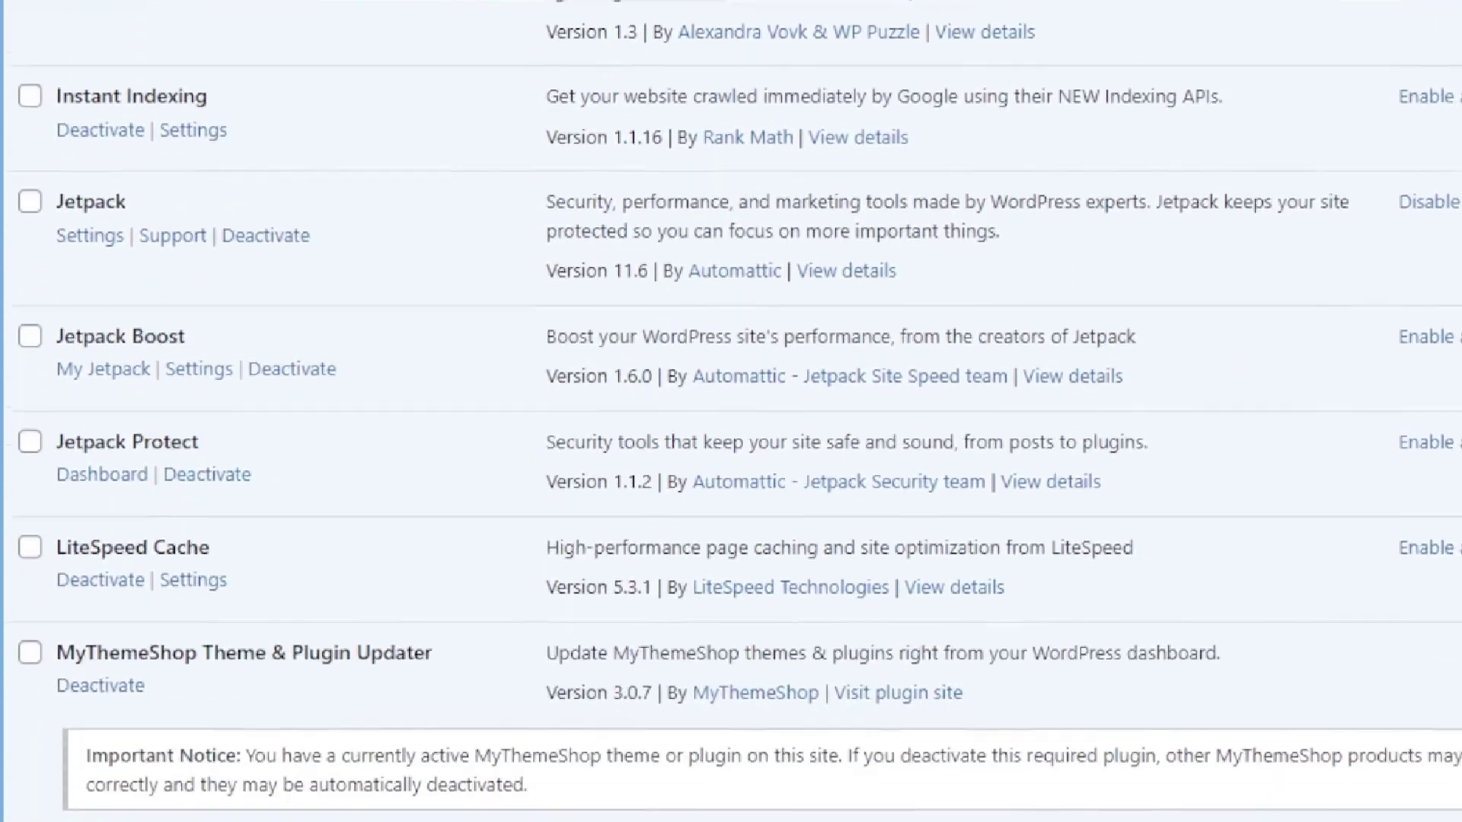
scroll(730, 411, down, 6)
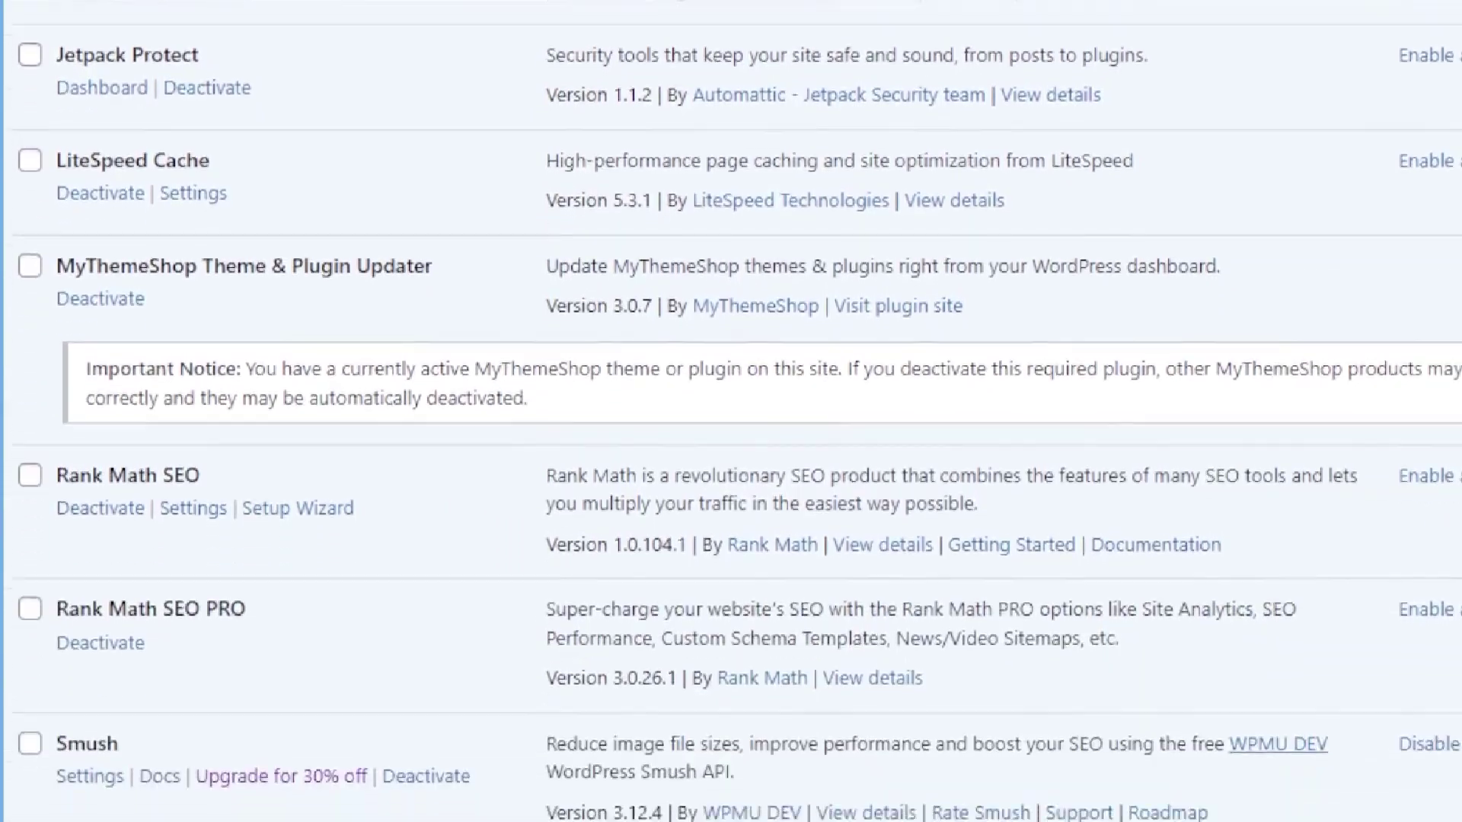
scroll(731, 411, down, 1)
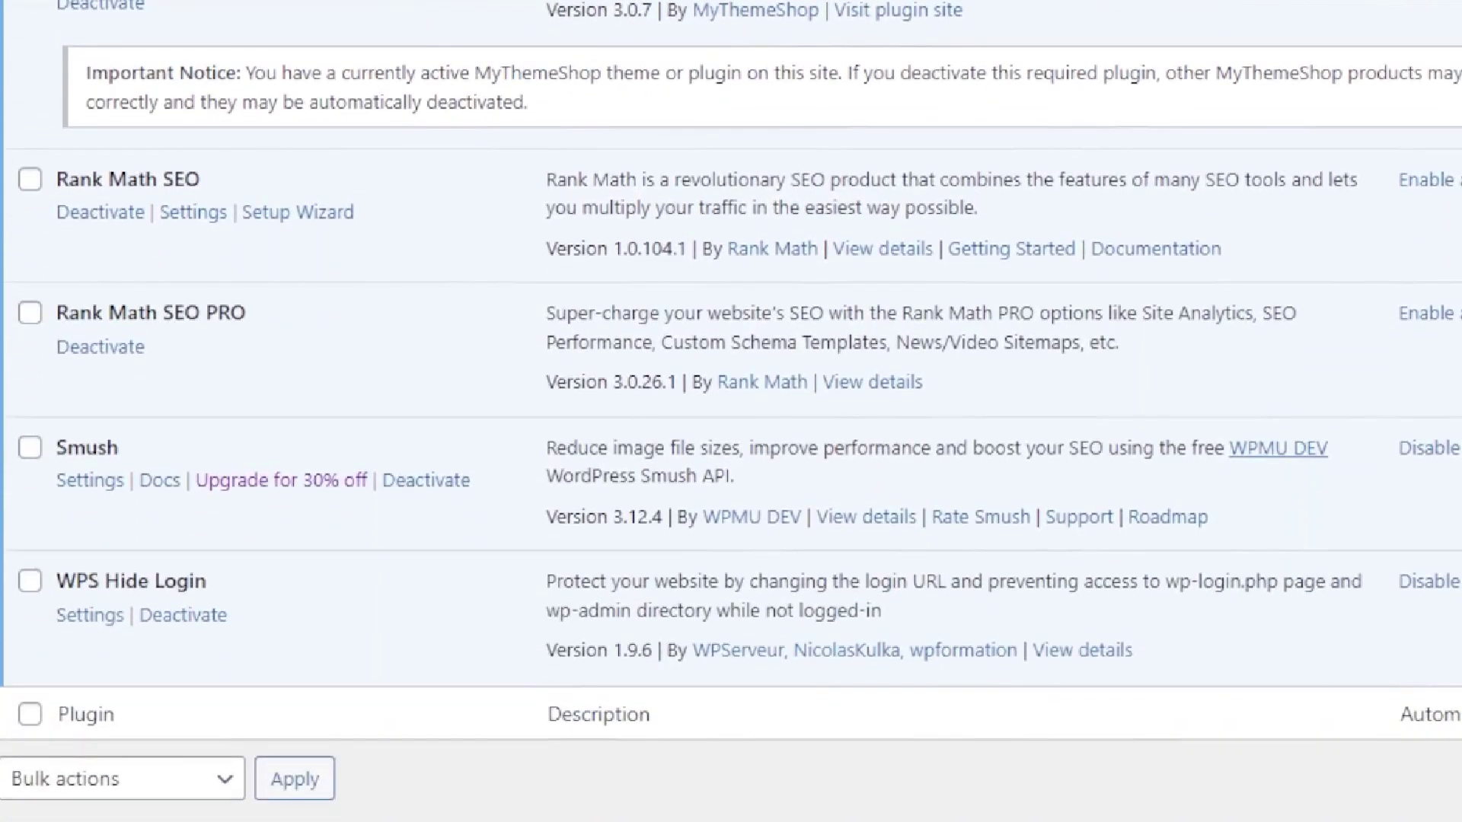
scroll(731, 411, up, 18)
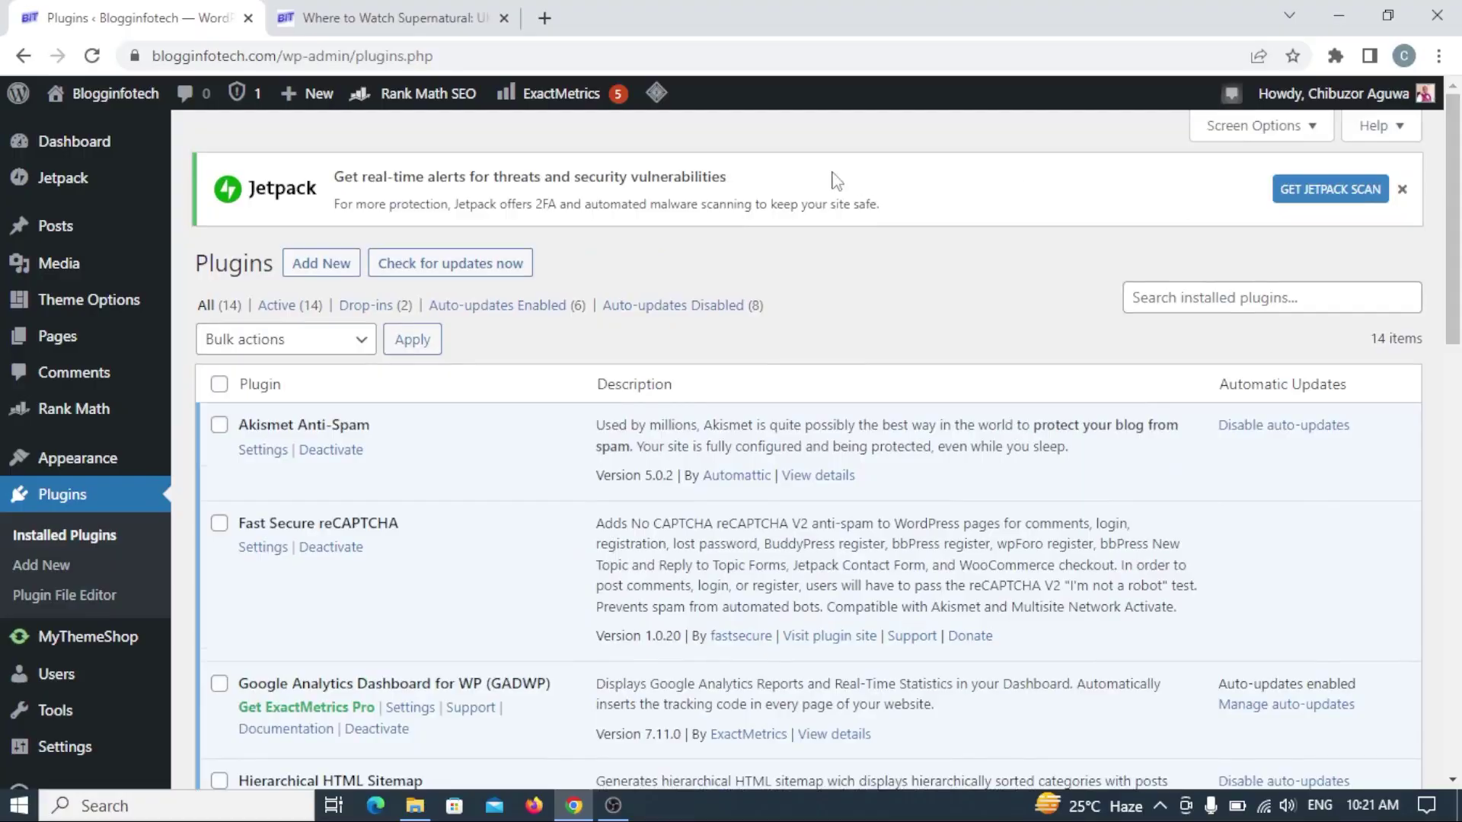
Open All Posts, then switch to the live Supernatural article's tab.
mouse_move(84, 236)
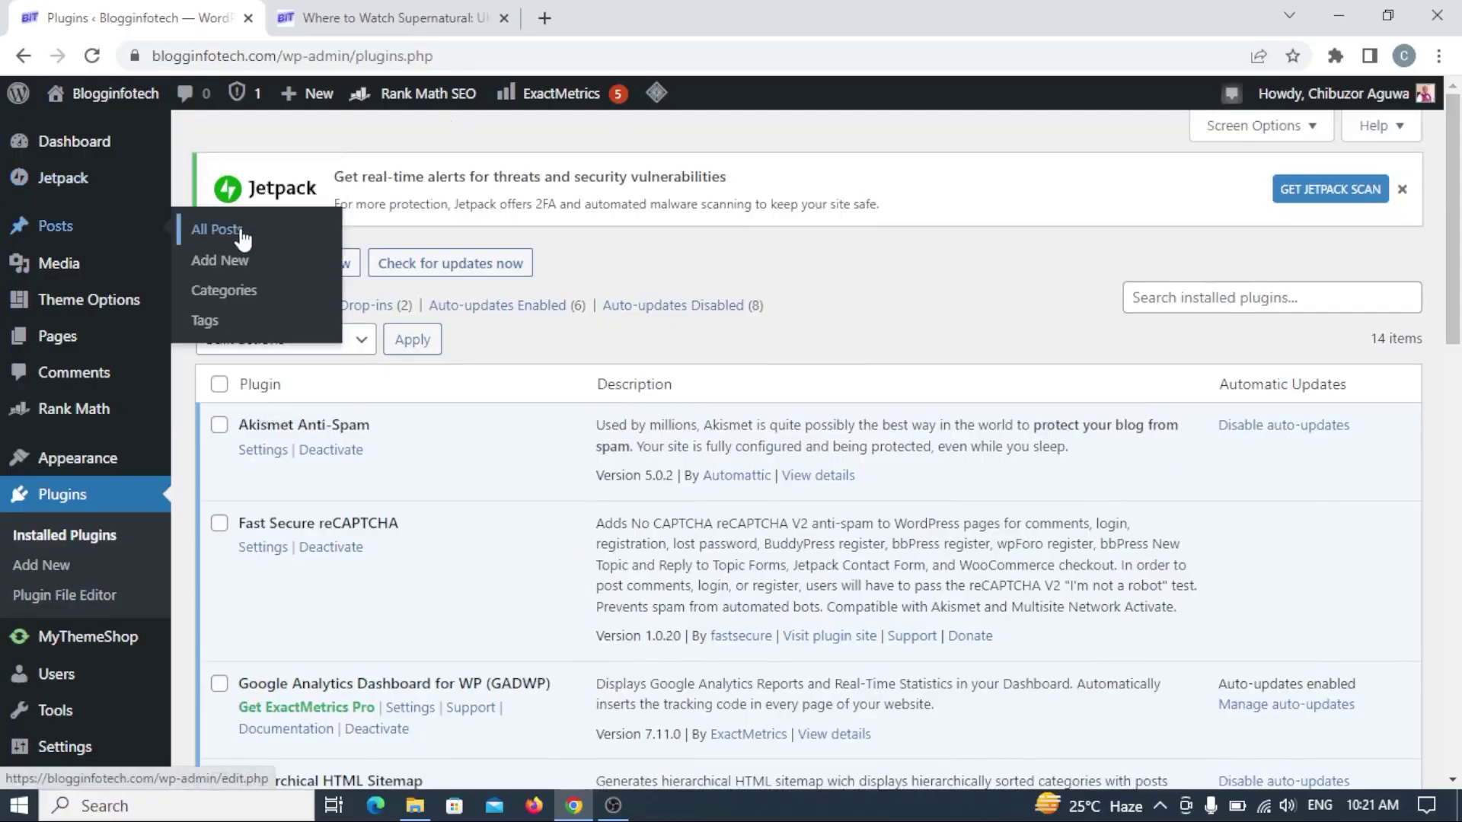
click(242, 238)
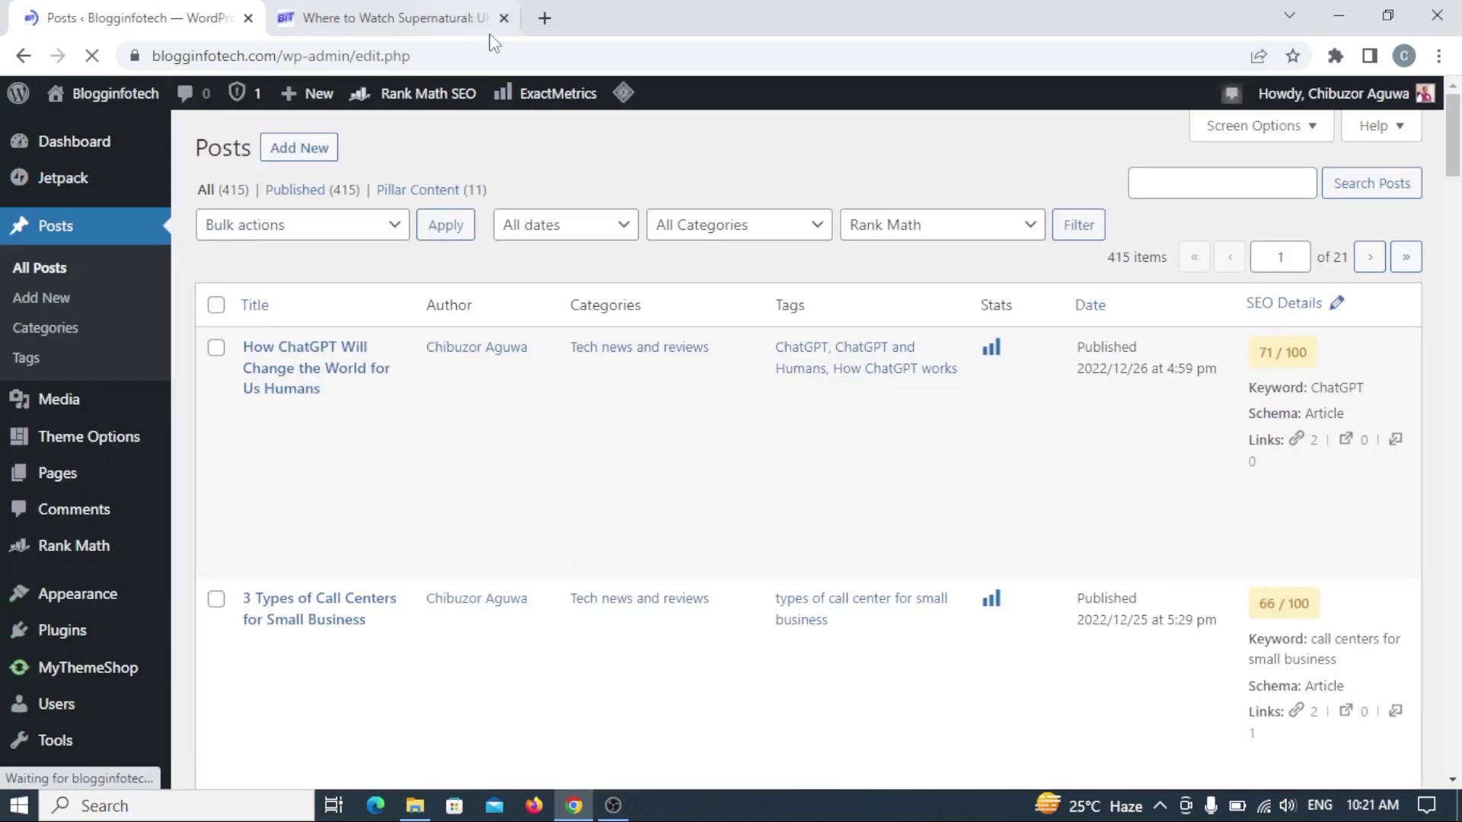
click(434, 12)
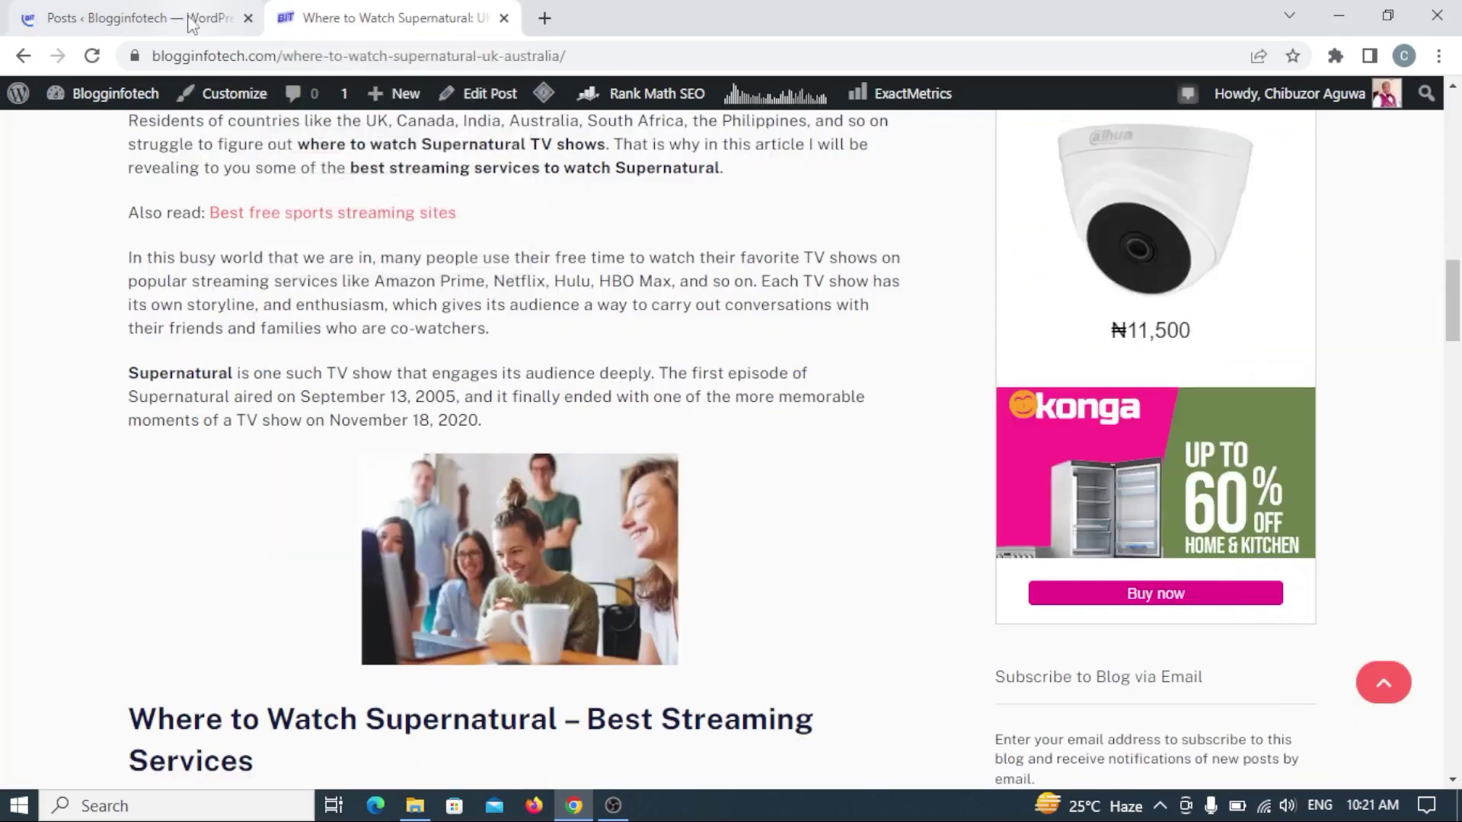
click(189, 21)
click(382, 23)
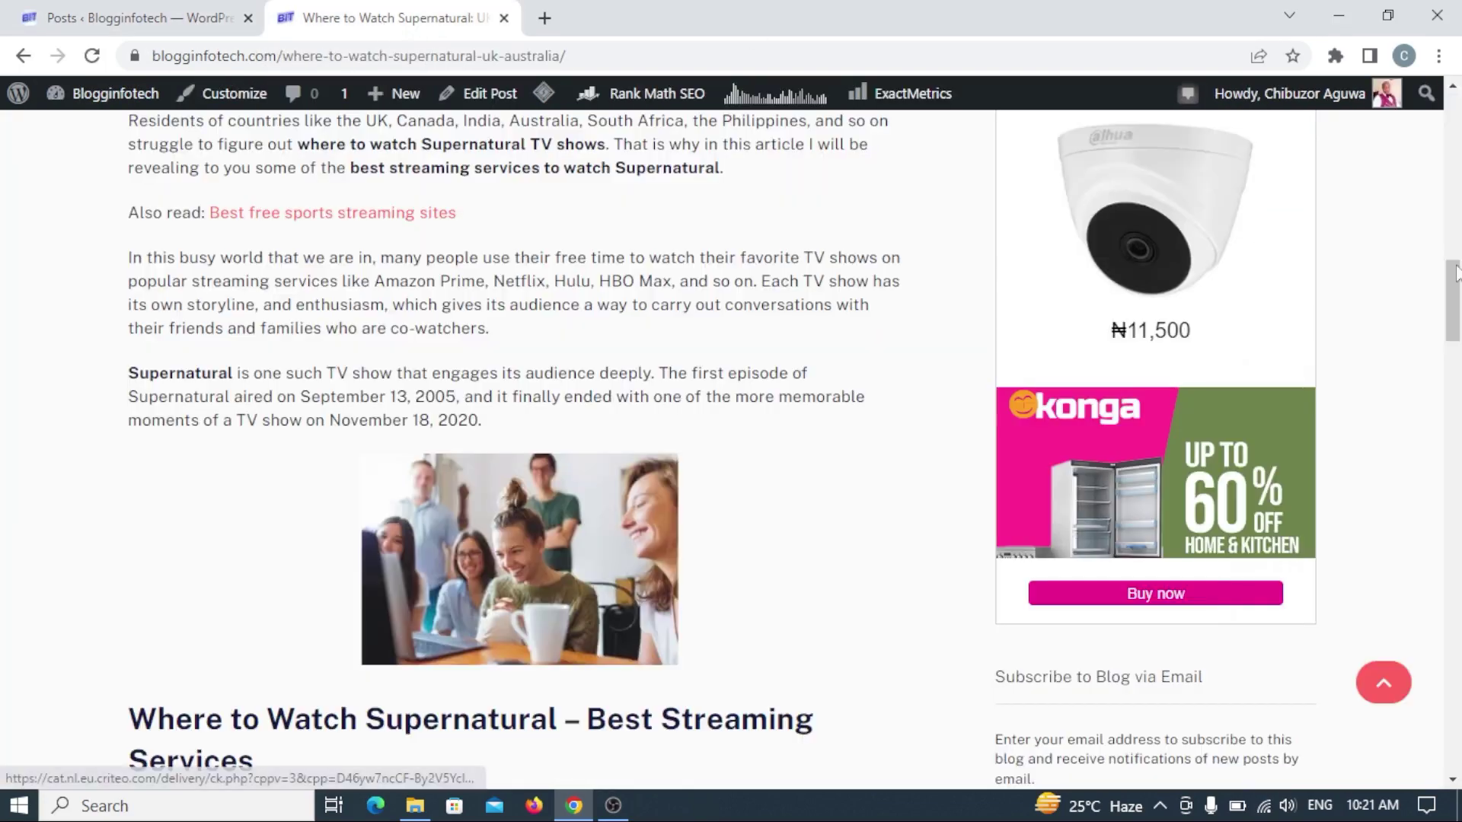
Copy the article's full title from the breadcrumb and return to the Posts list.
drag(1455, 304, 1458, 364)
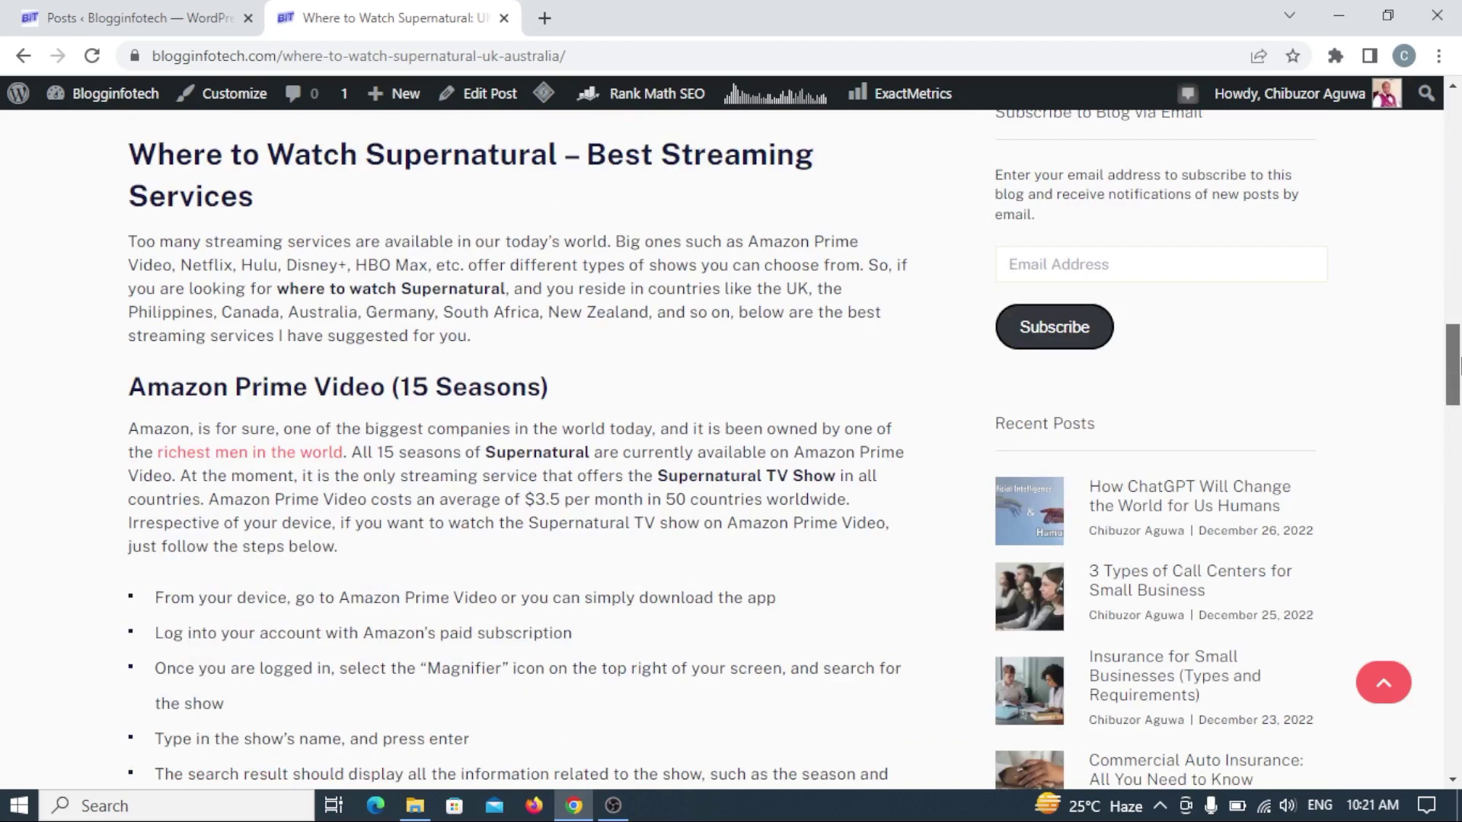
drag(1457, 364, 1458, 134)
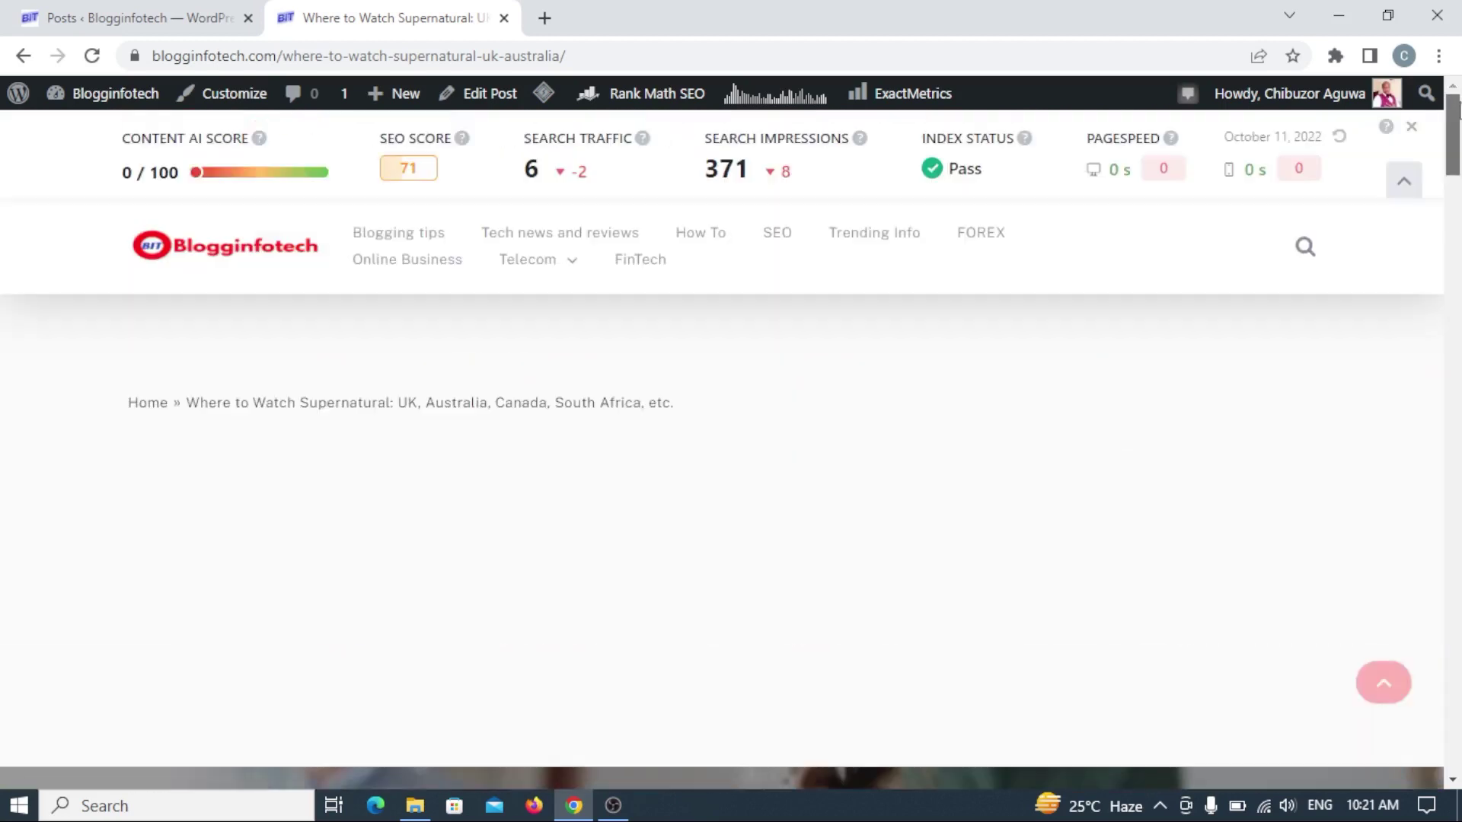
drag(194, 401, 734, 385)
key(ctrl+c)
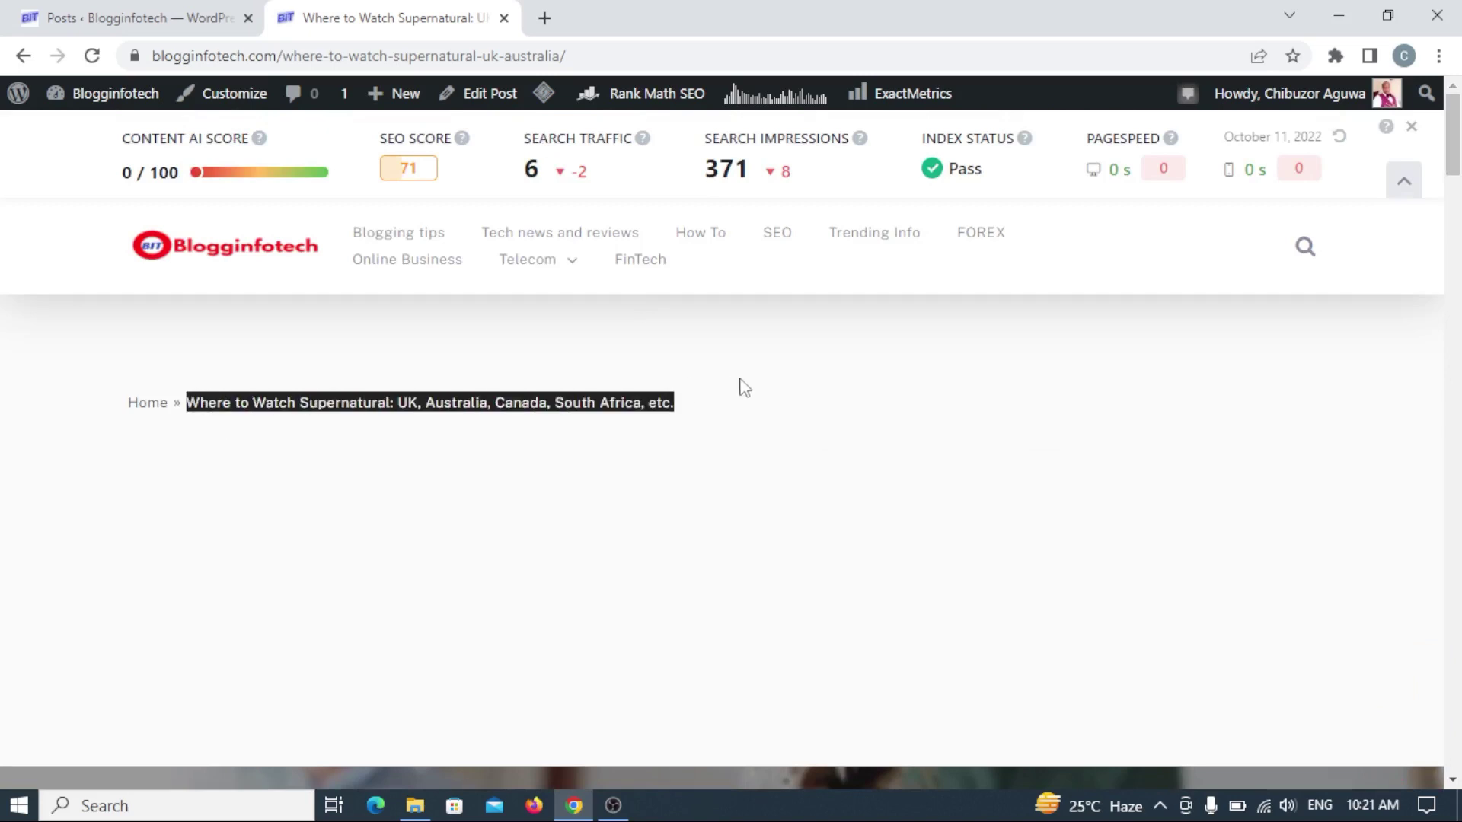
click(138, 22)
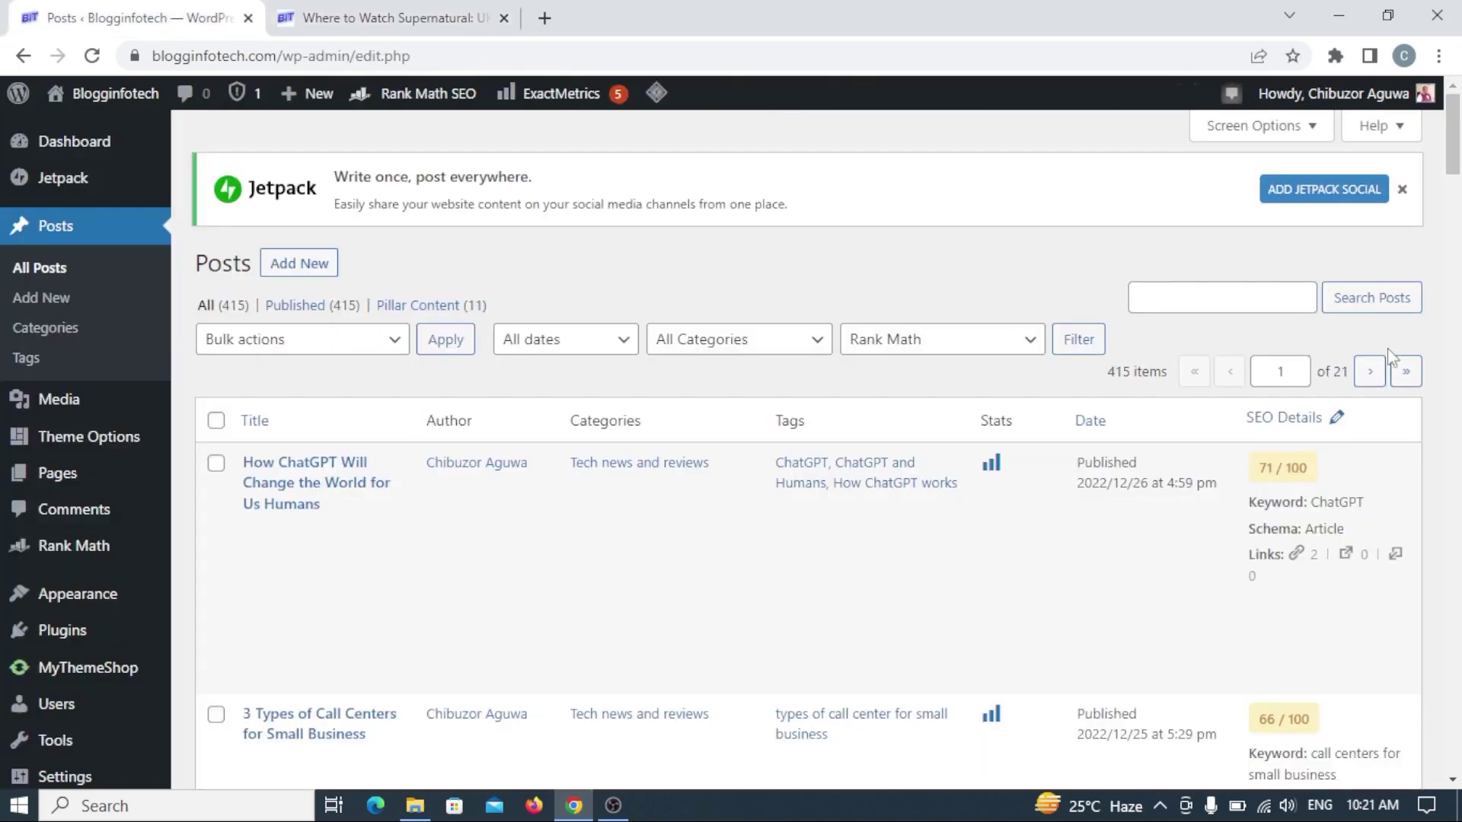
Search posts for the pasted Supernatural title and edit the first result.
click(1237, 299)
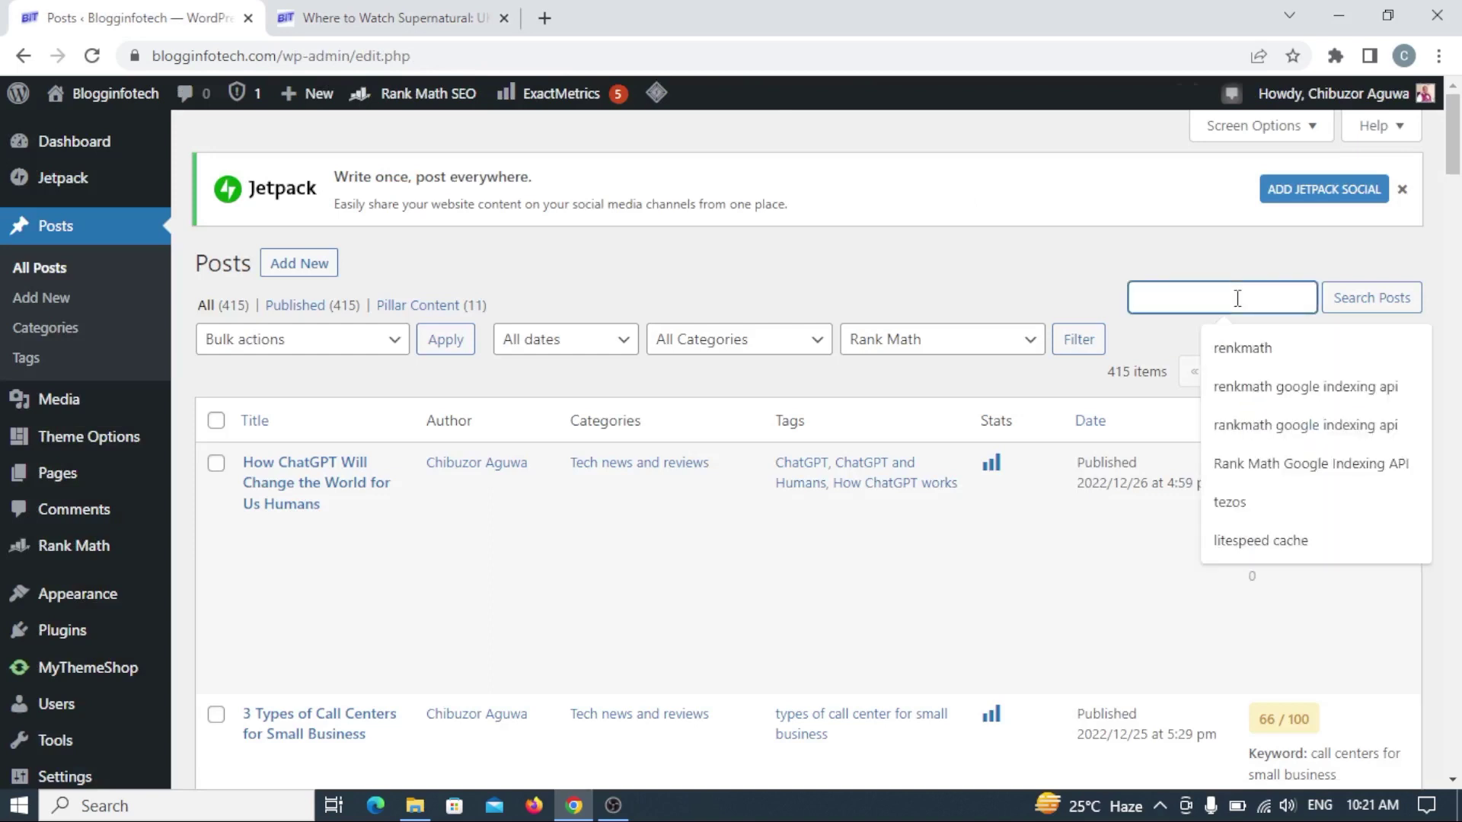
key(ctrl+v)
click(1386, 300)
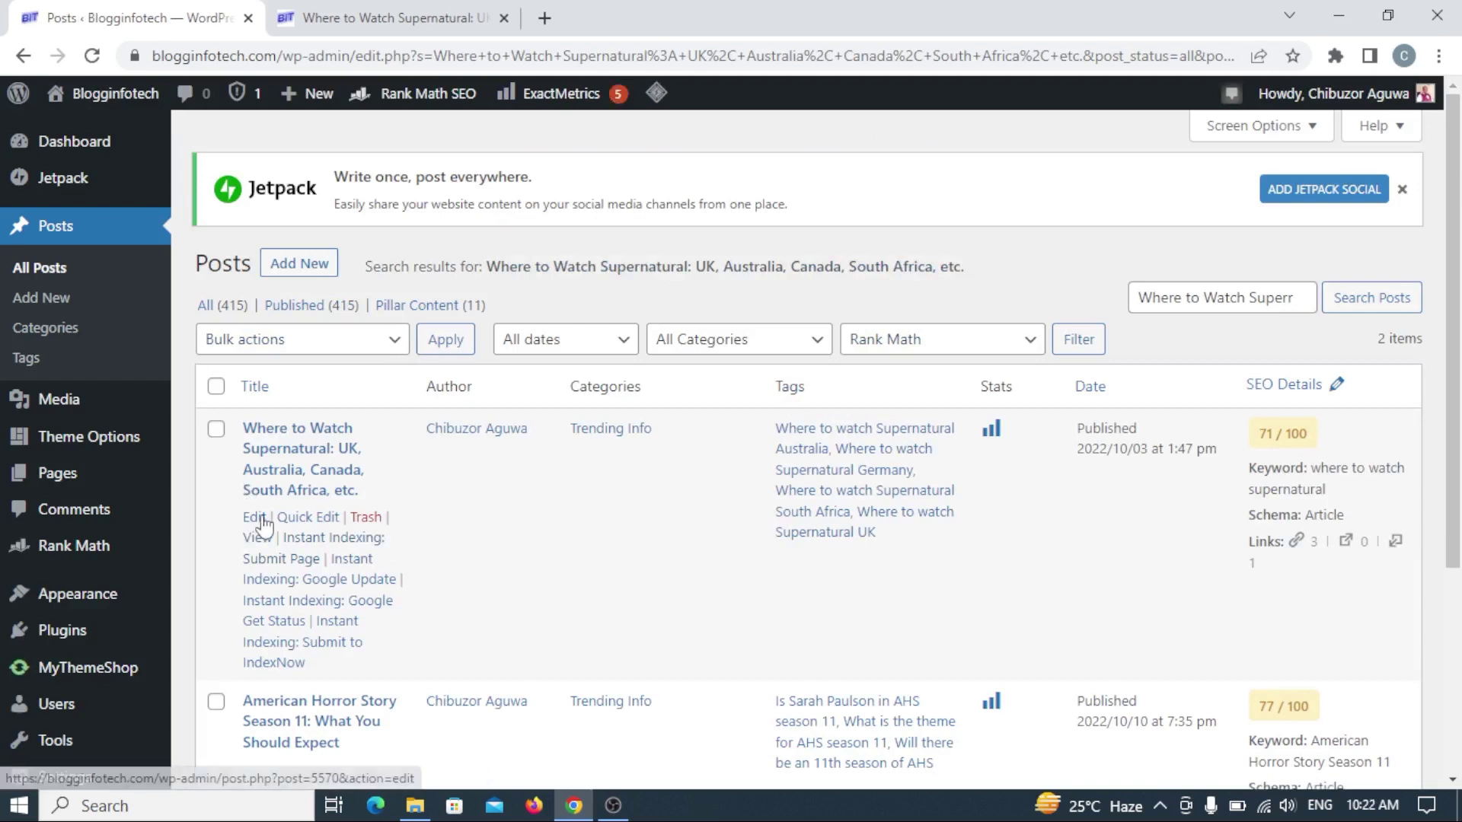
click(257, 519)
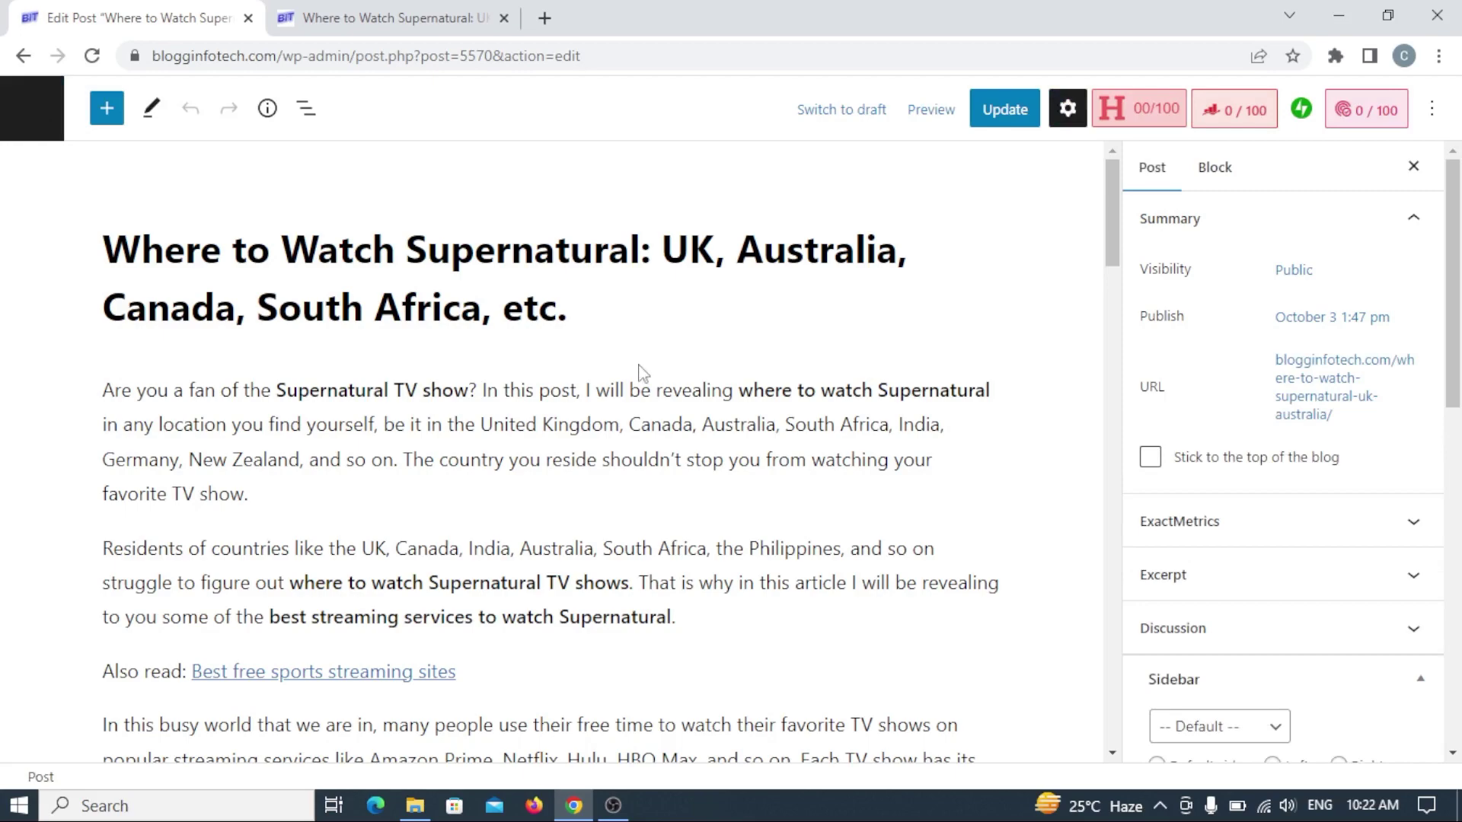
Scroll the editor to the 'Residents of countries…' paragraph after the introduction.
drag(1109, 244, 1094, 192)
scroll(982, 336, up, 2)
click(982, 337)
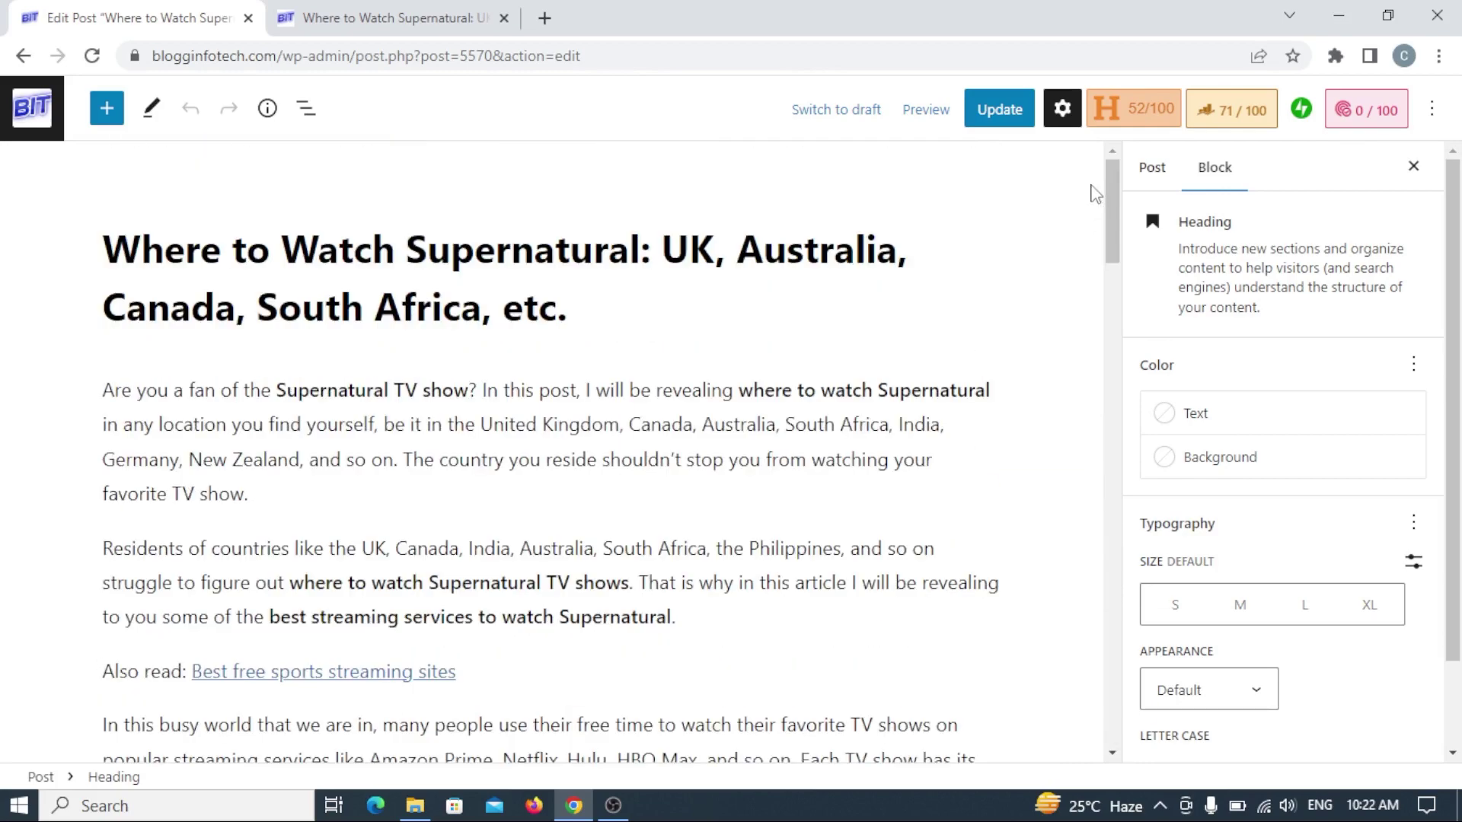
click(399, 16)
mouse_move(1452, 137)
mouse_down()
mouse_move(1453, 236)
mouse_move(1453, 133)
mouse_up()
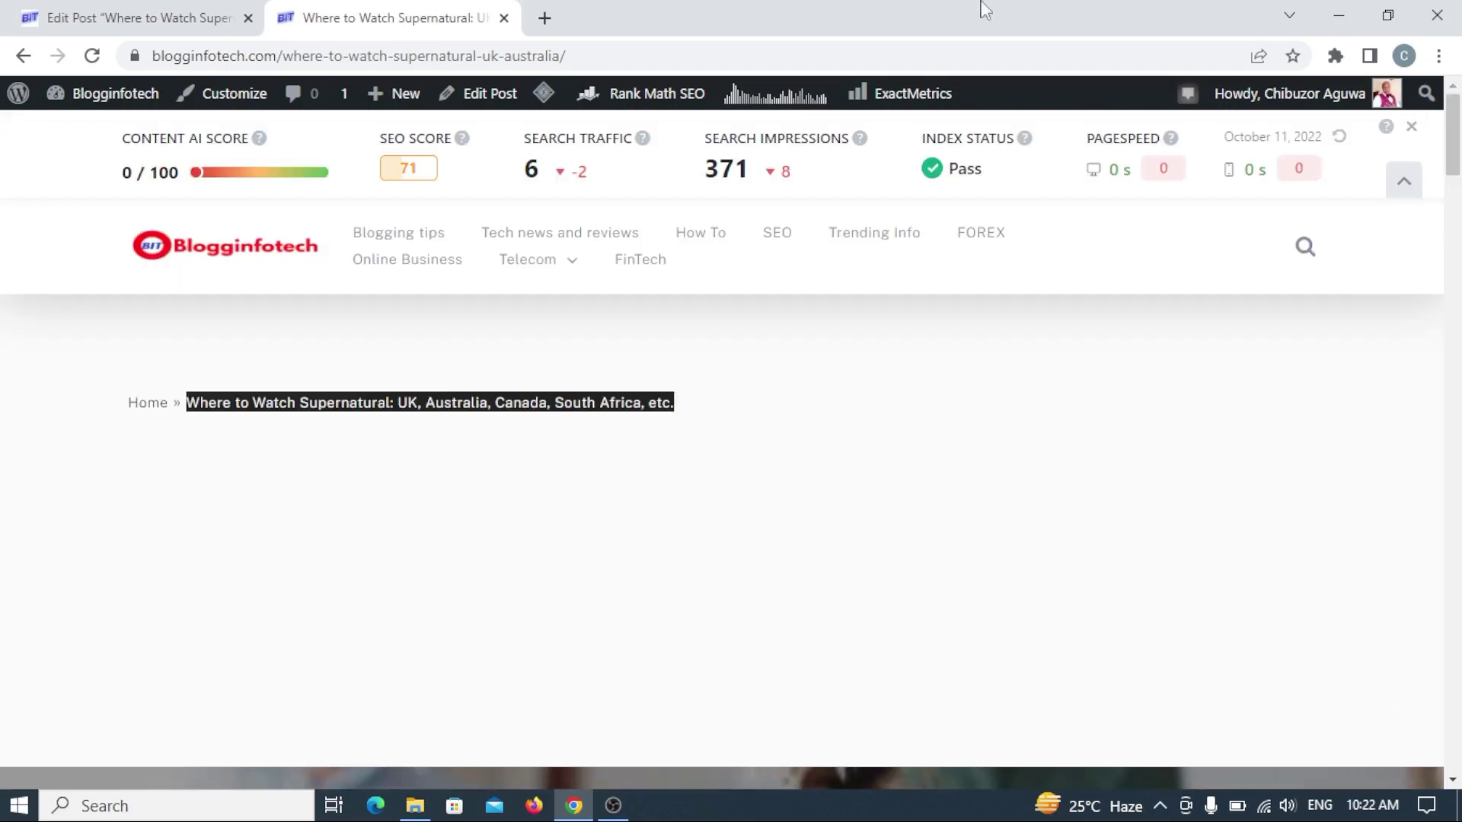
click(160, 17)
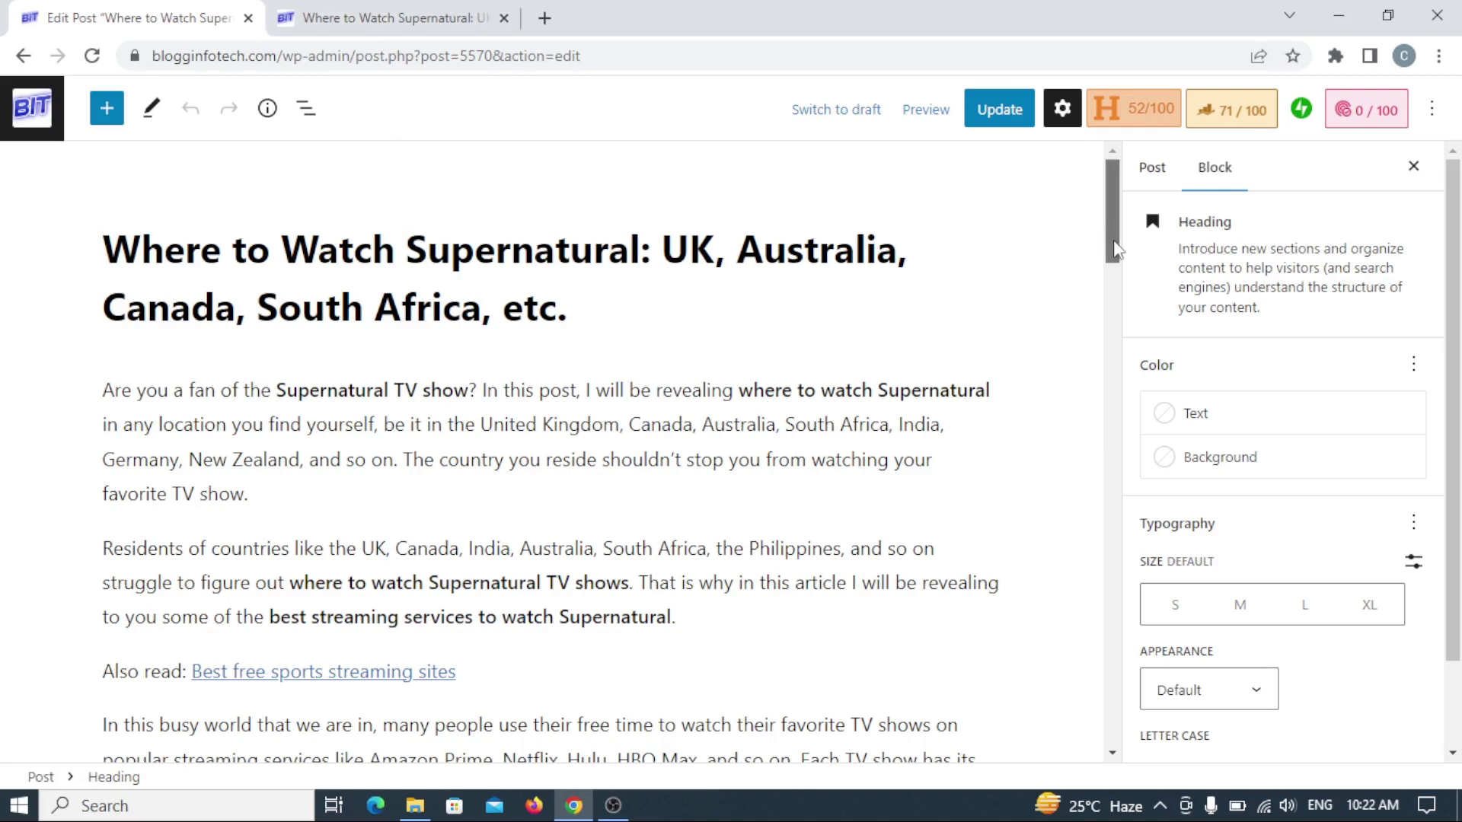
scroll(1106, 217, down, 4)
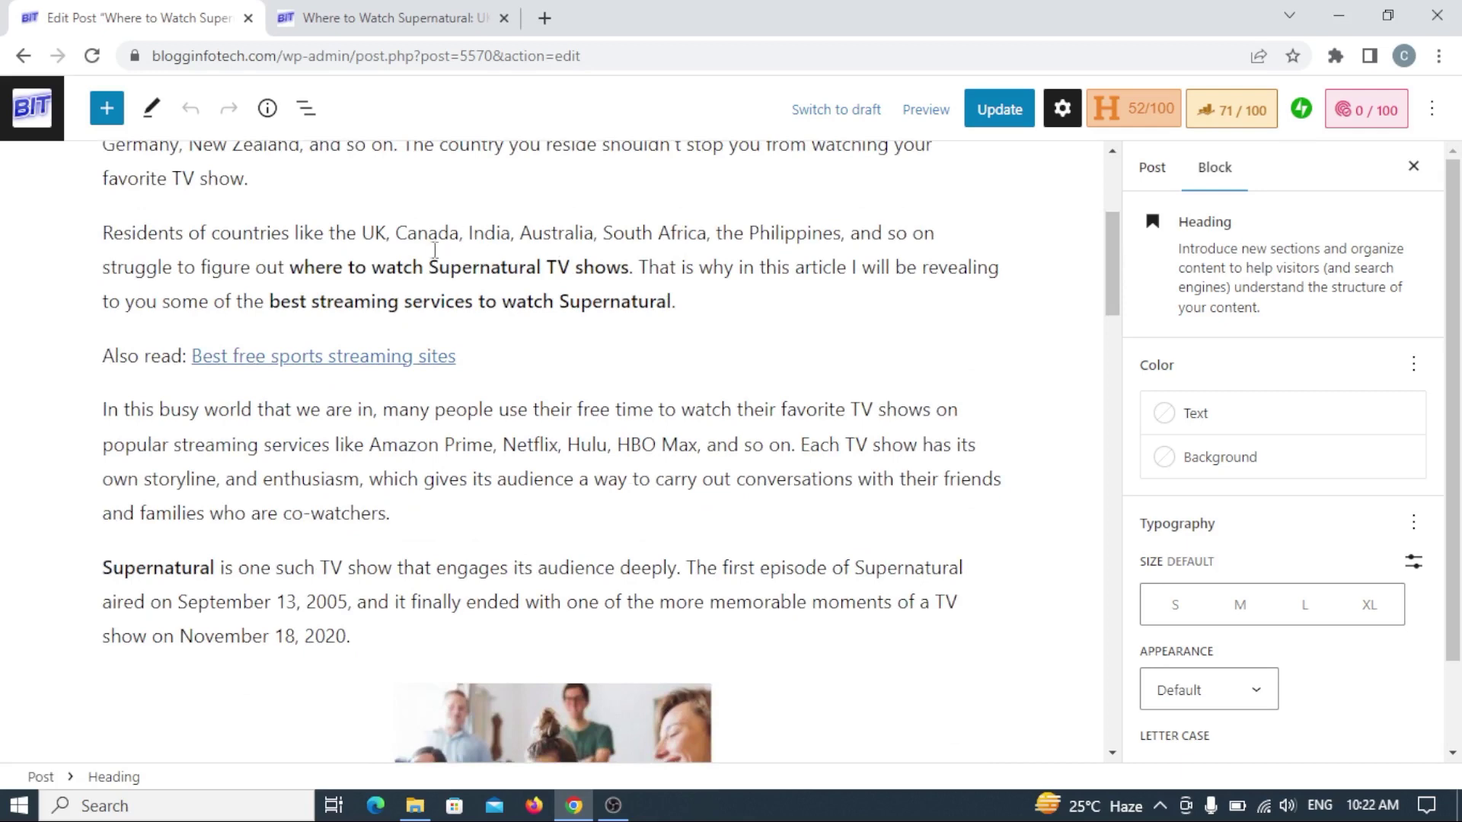
Add an empty block after the intro and insert Table of Contents by Rank Math via 'table' search.
click(380, 204)
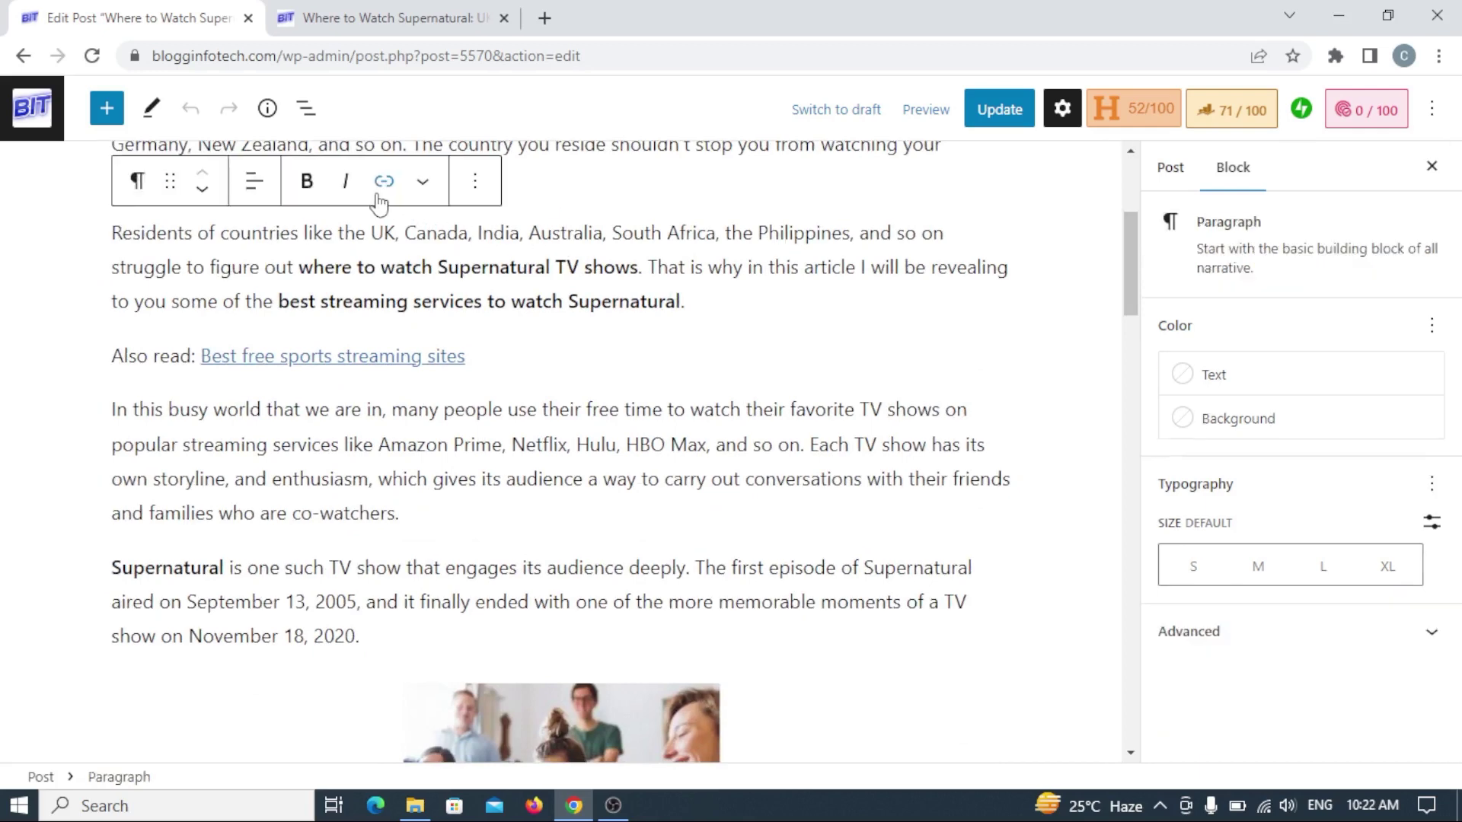
key(ctrl+alt+t)
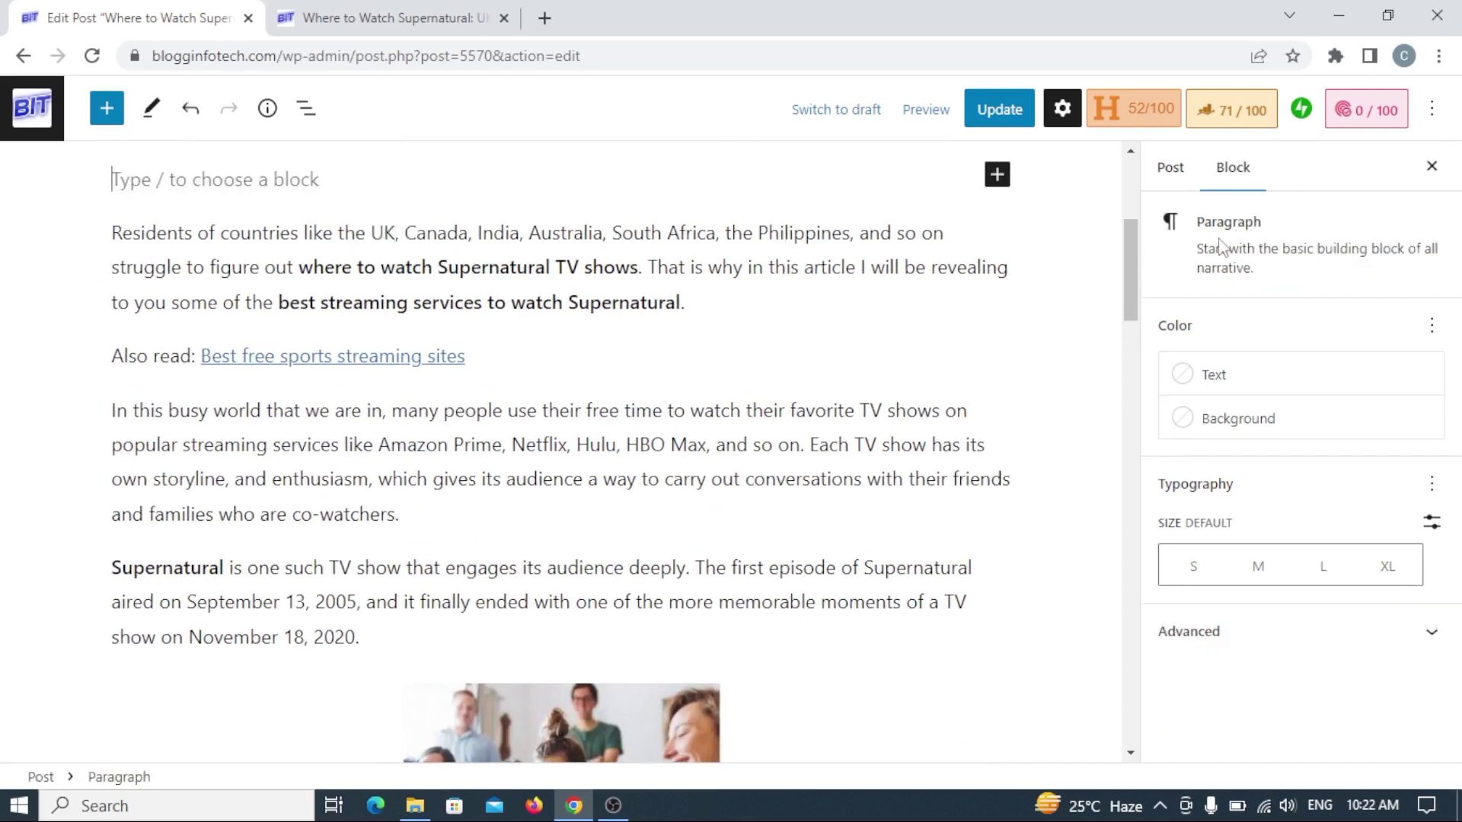
drag(1132, 294, 1129, 260)
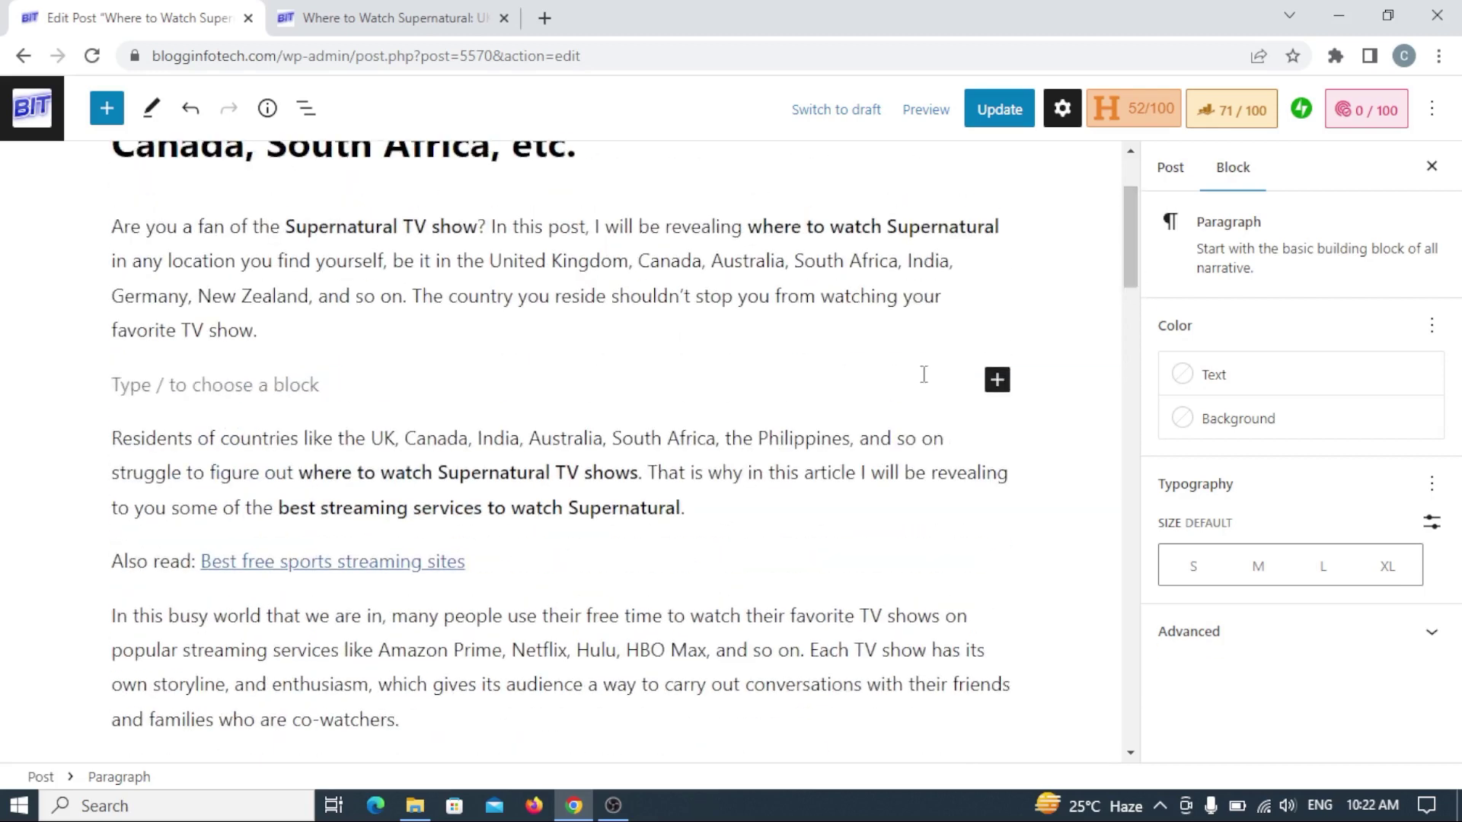
click(1000, 389)
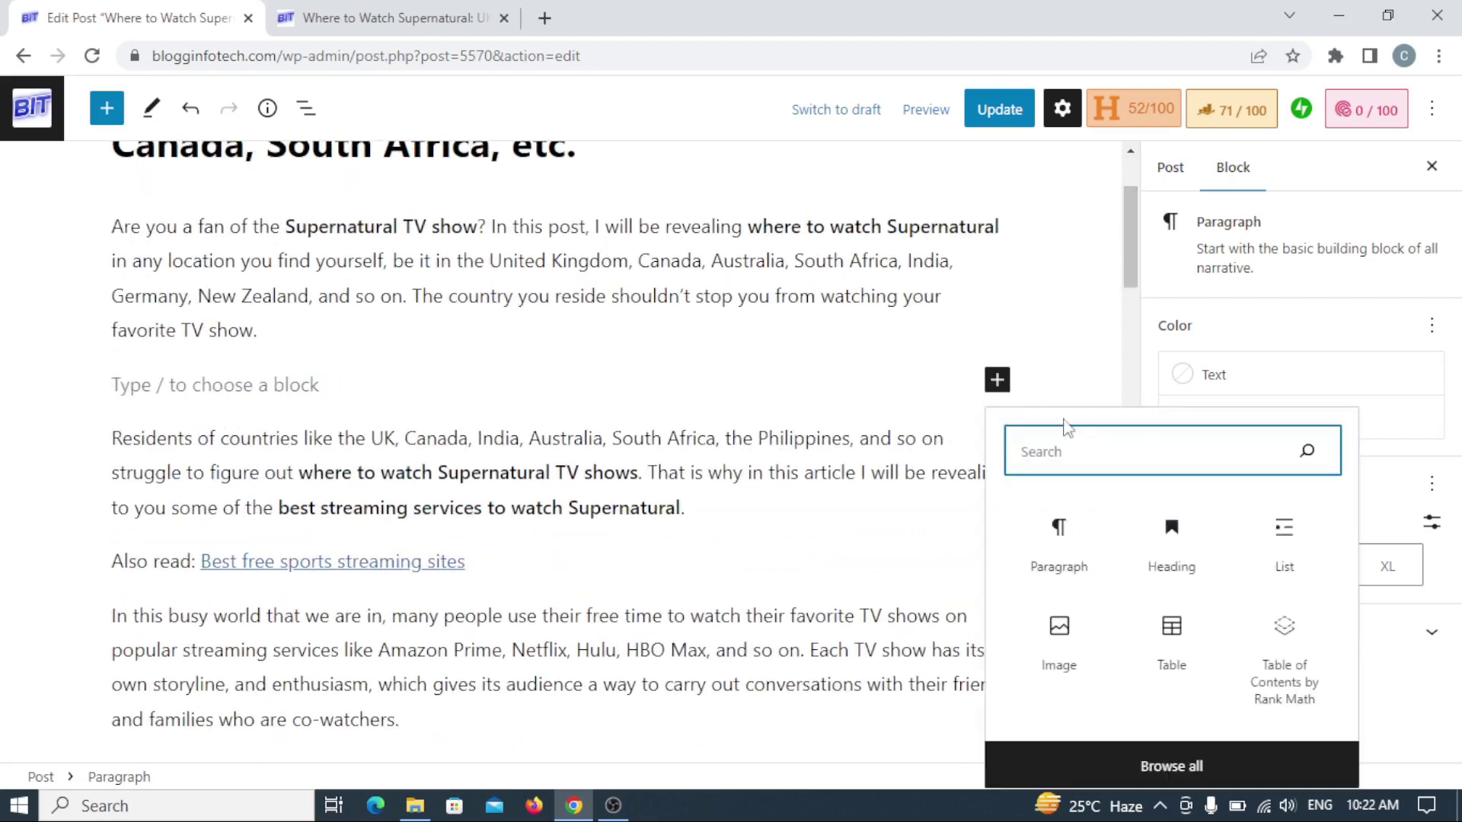
text(table)
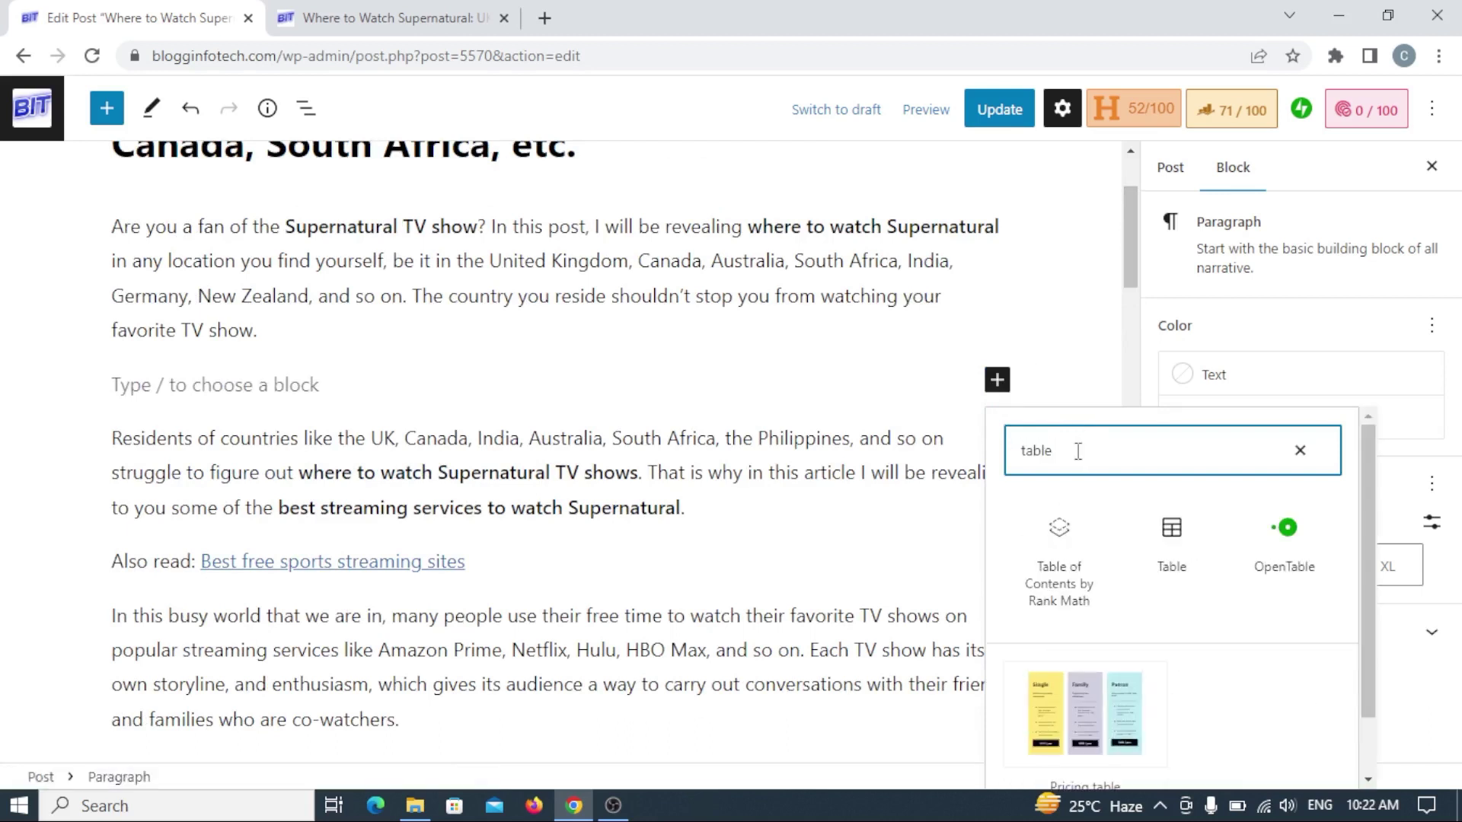
click(1064, 582)
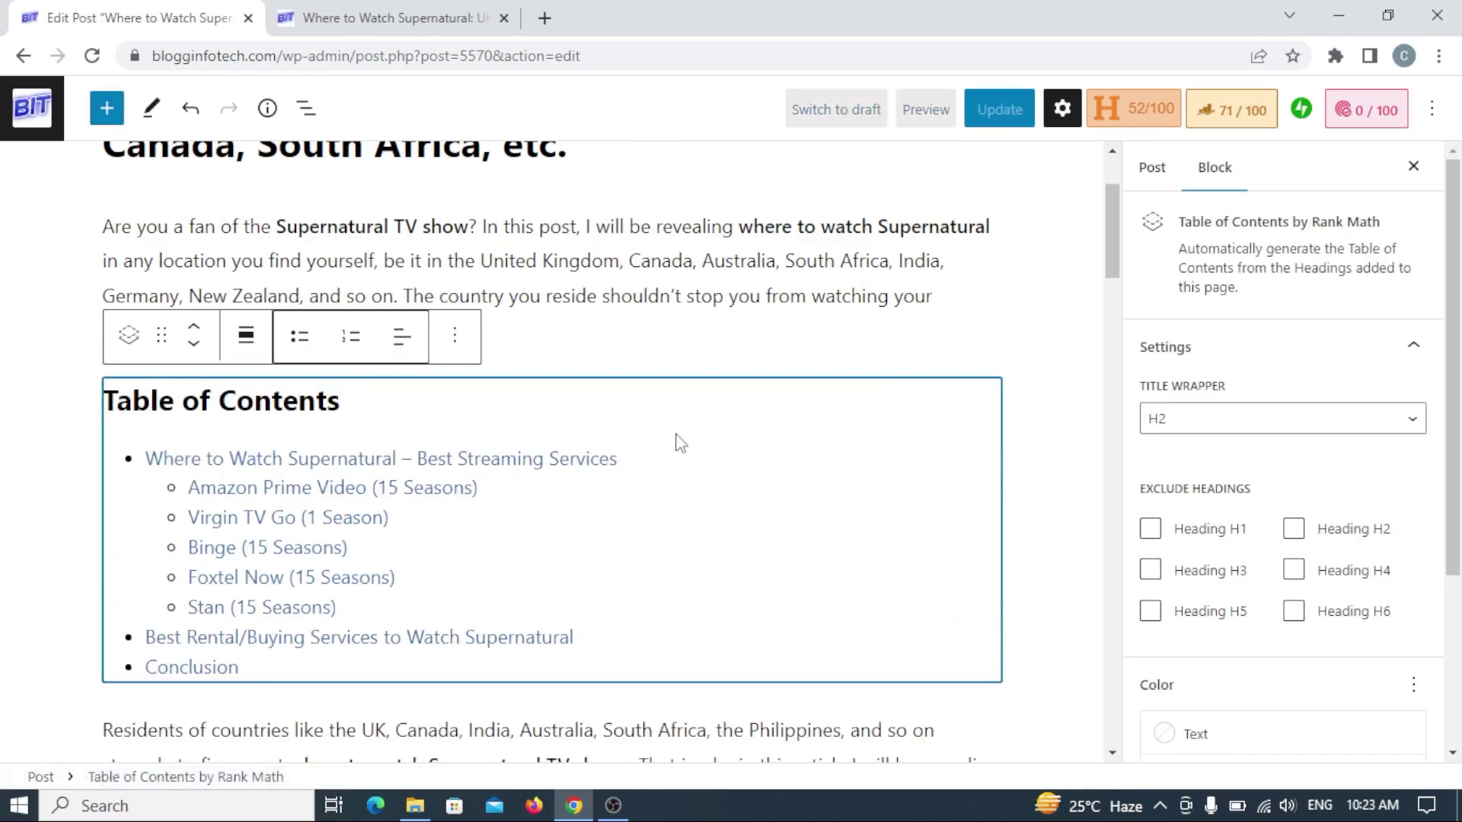
click(591, 339)
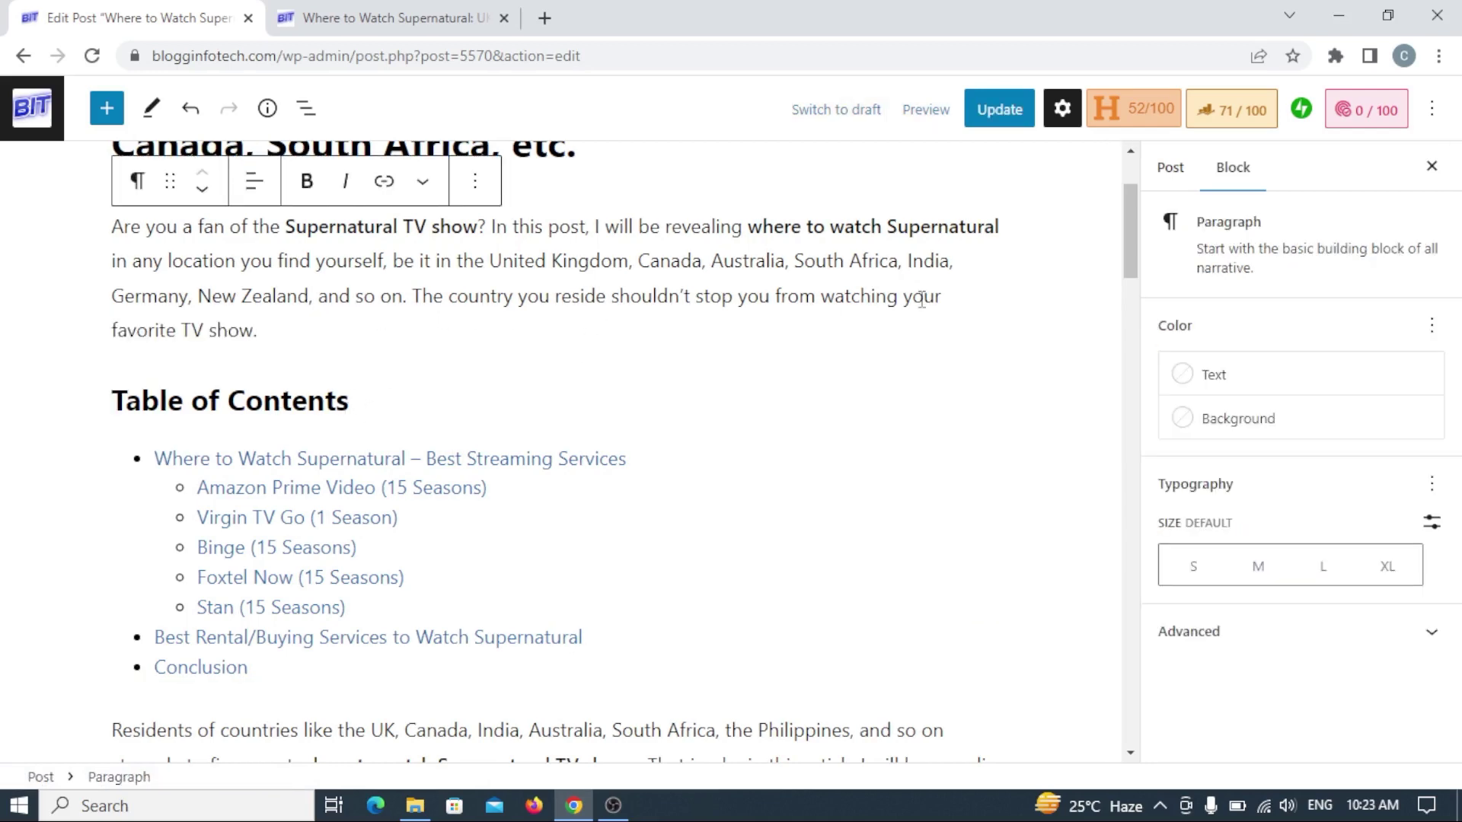
drag(1131, 266, 1130, 288)
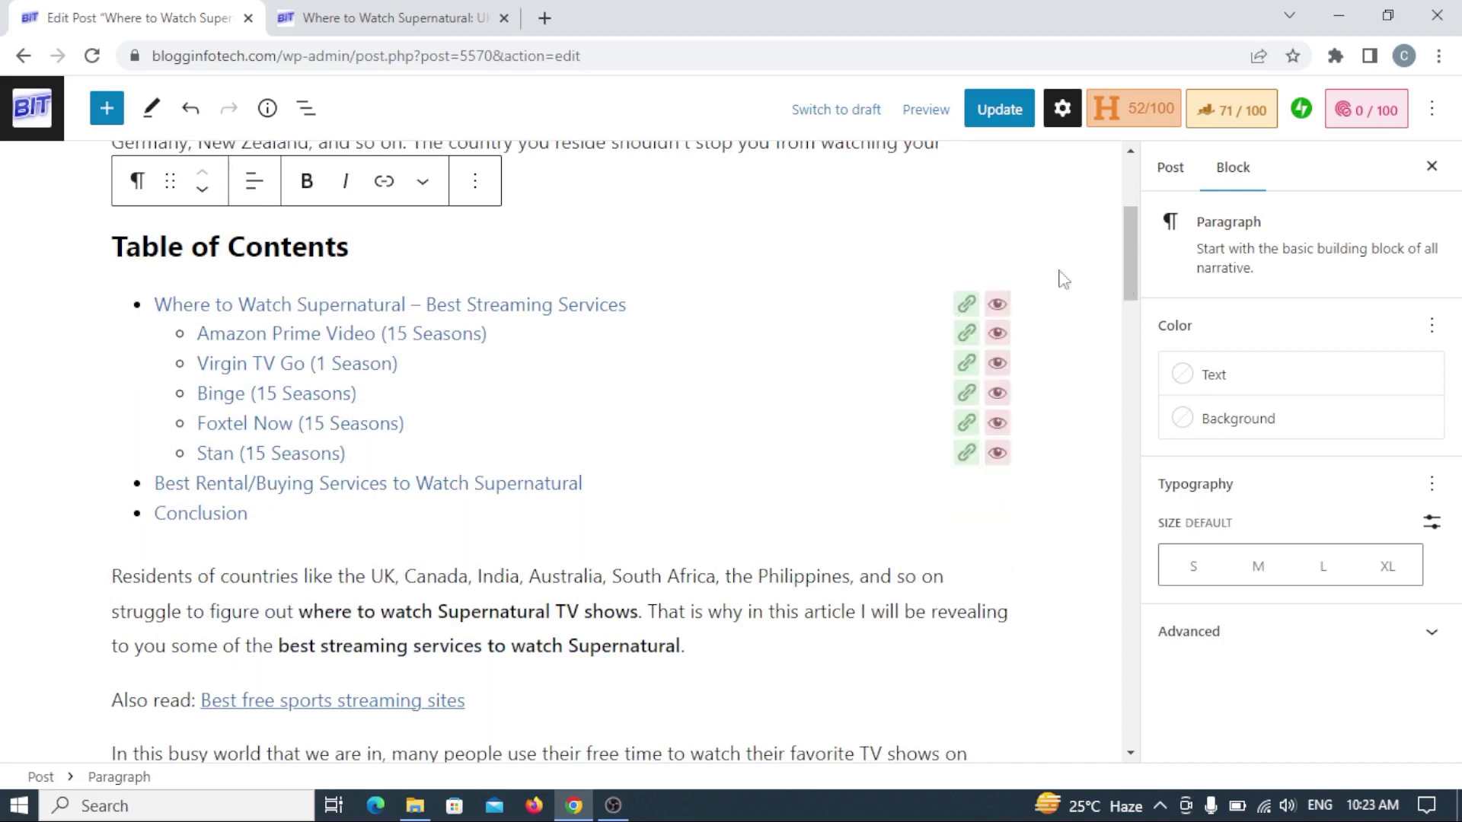
scroll(1126, 262, up, 1)
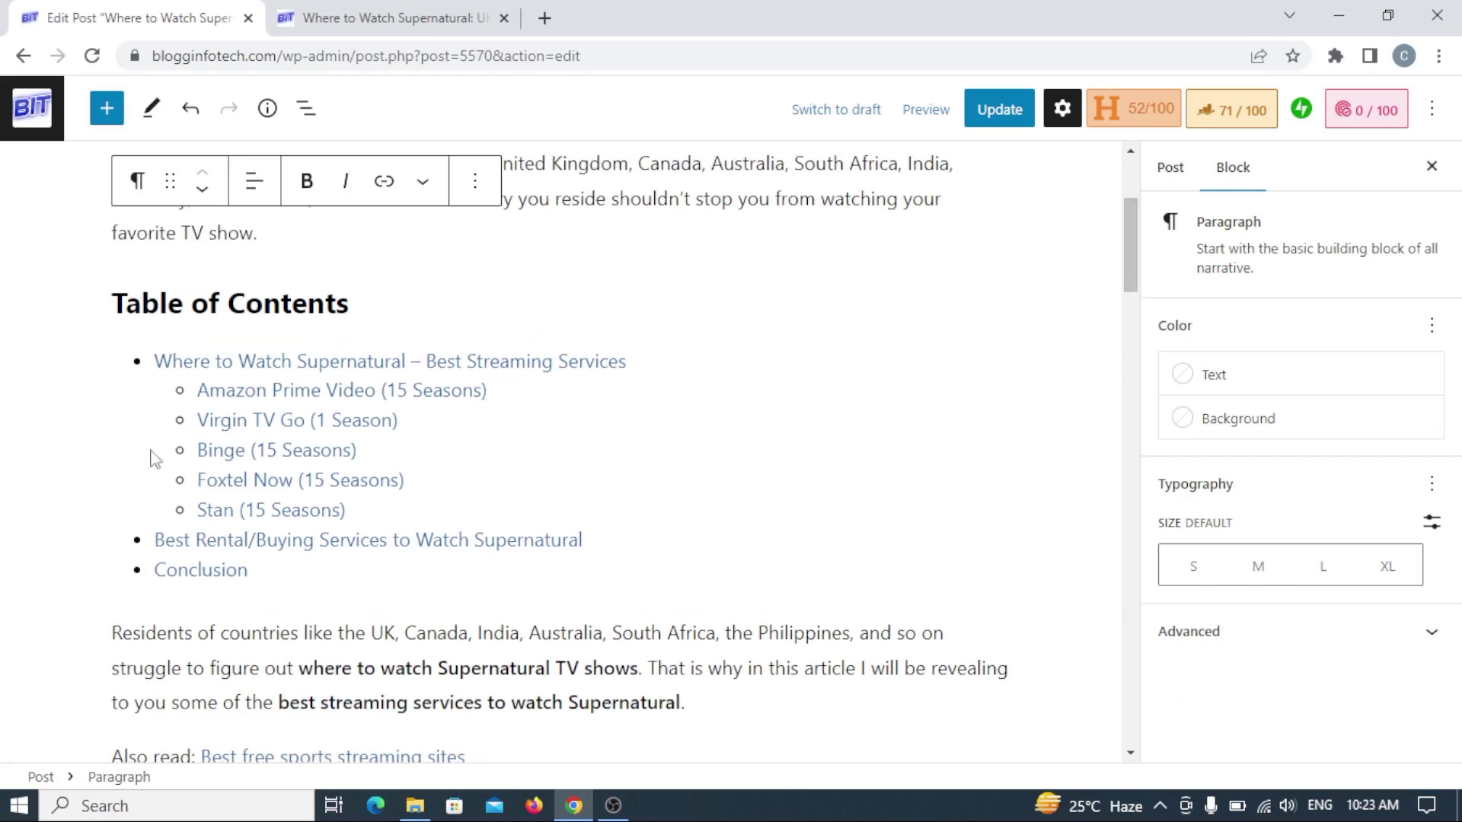
click(310, 298)
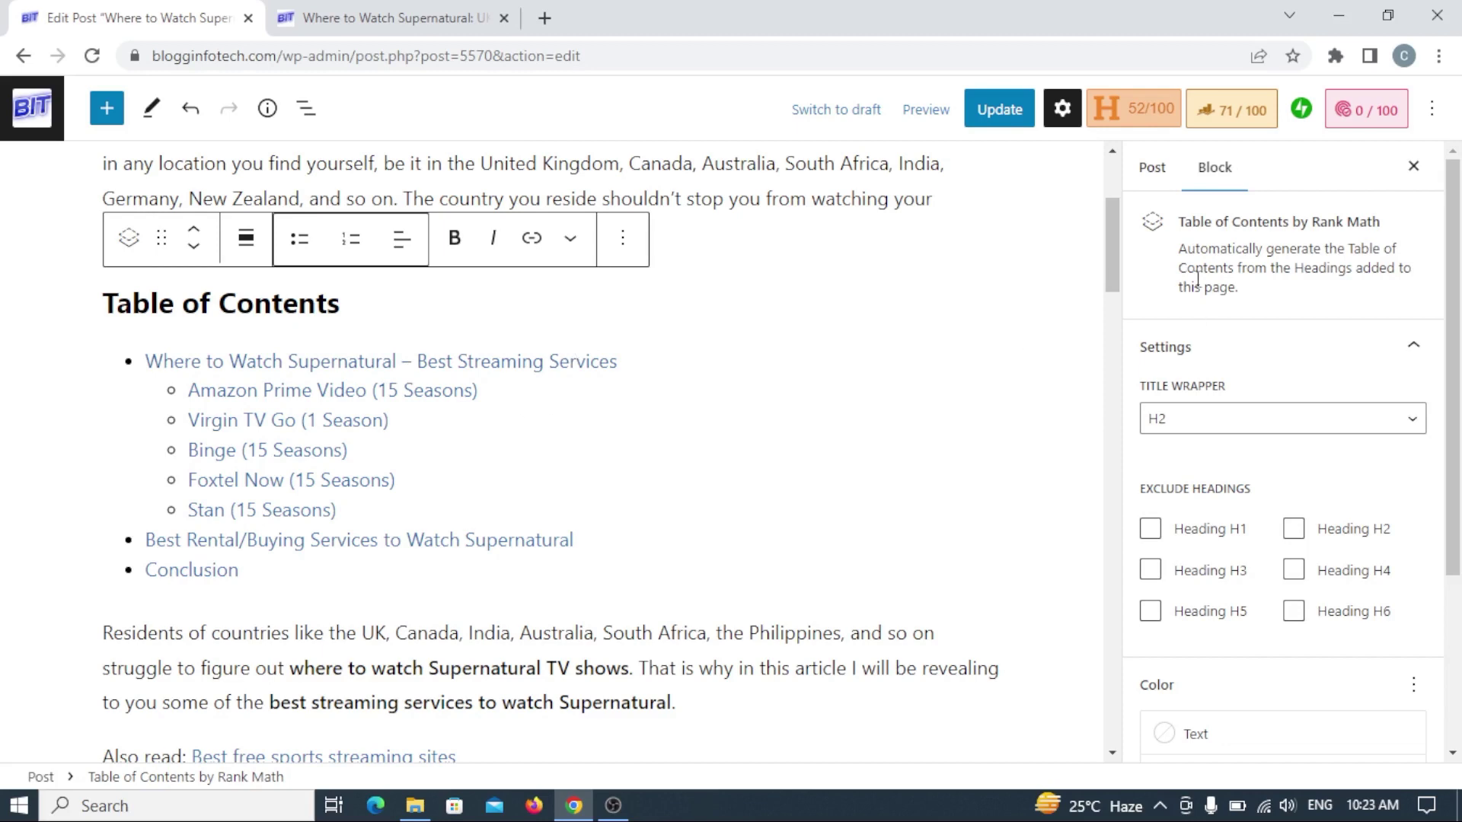
scroll(1112, 281, down, 2)
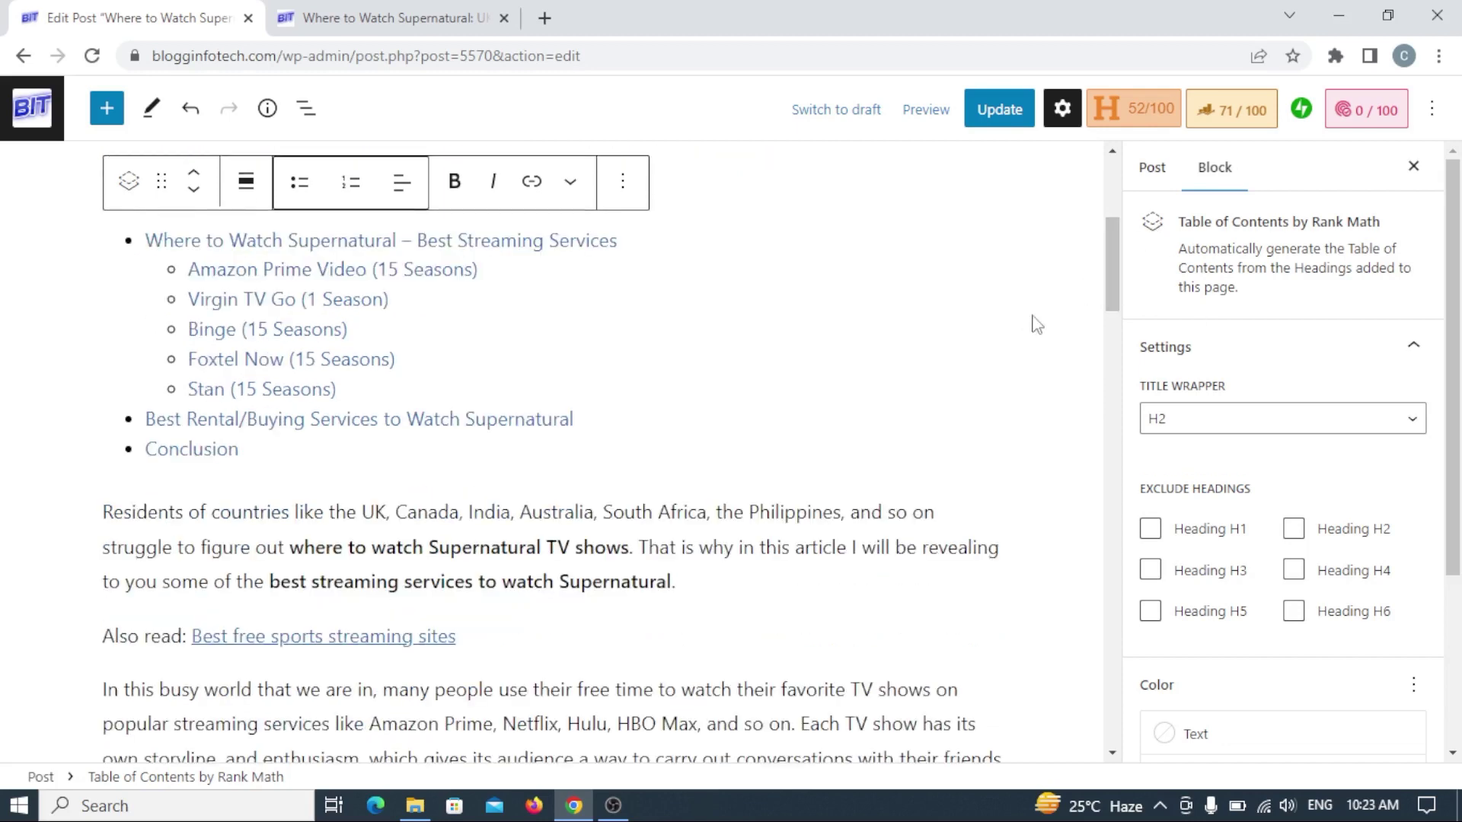
scroll(575, 408, up, 3)
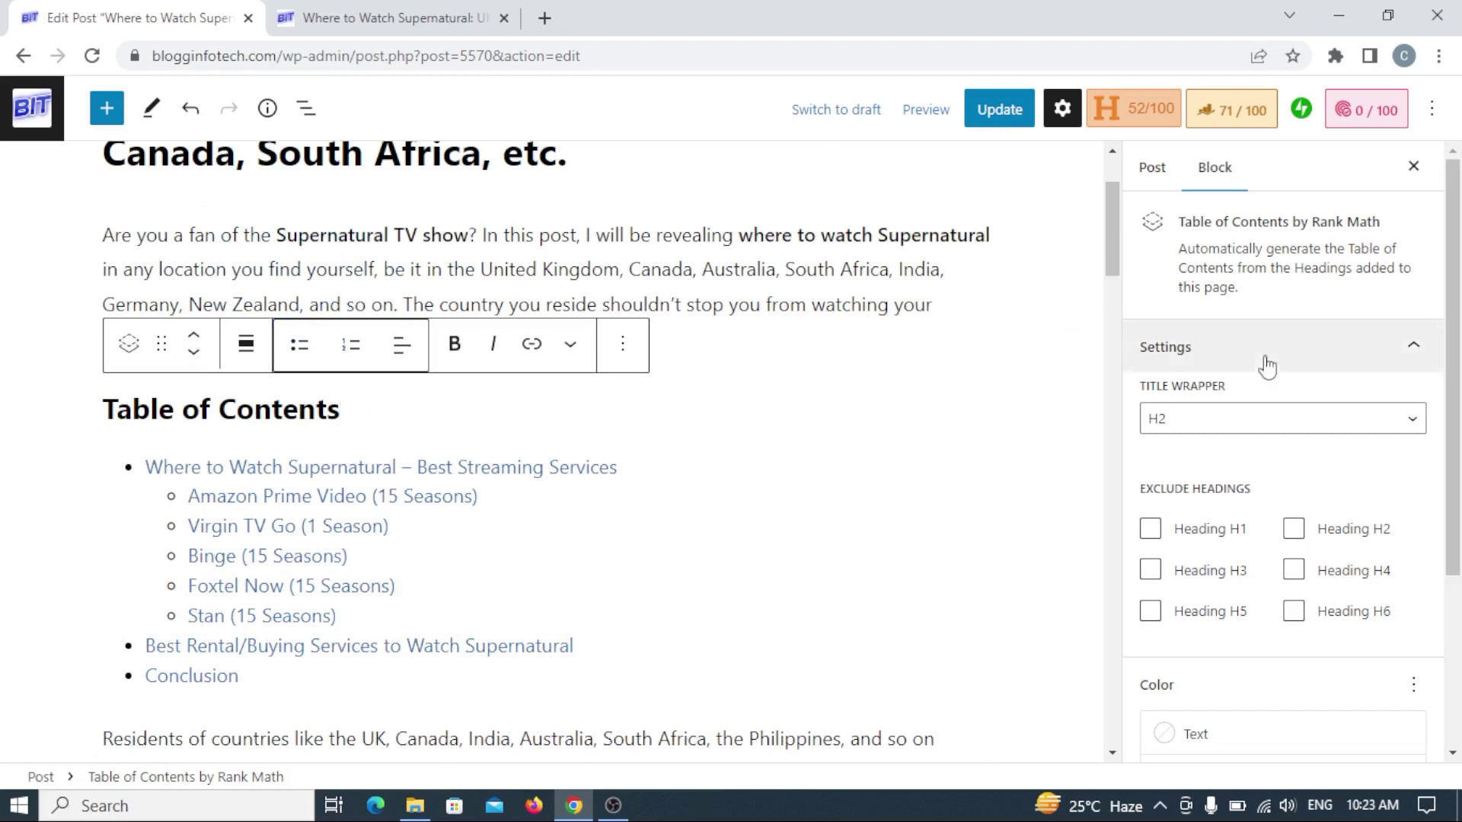
scroll(1456, 316, down, 1)
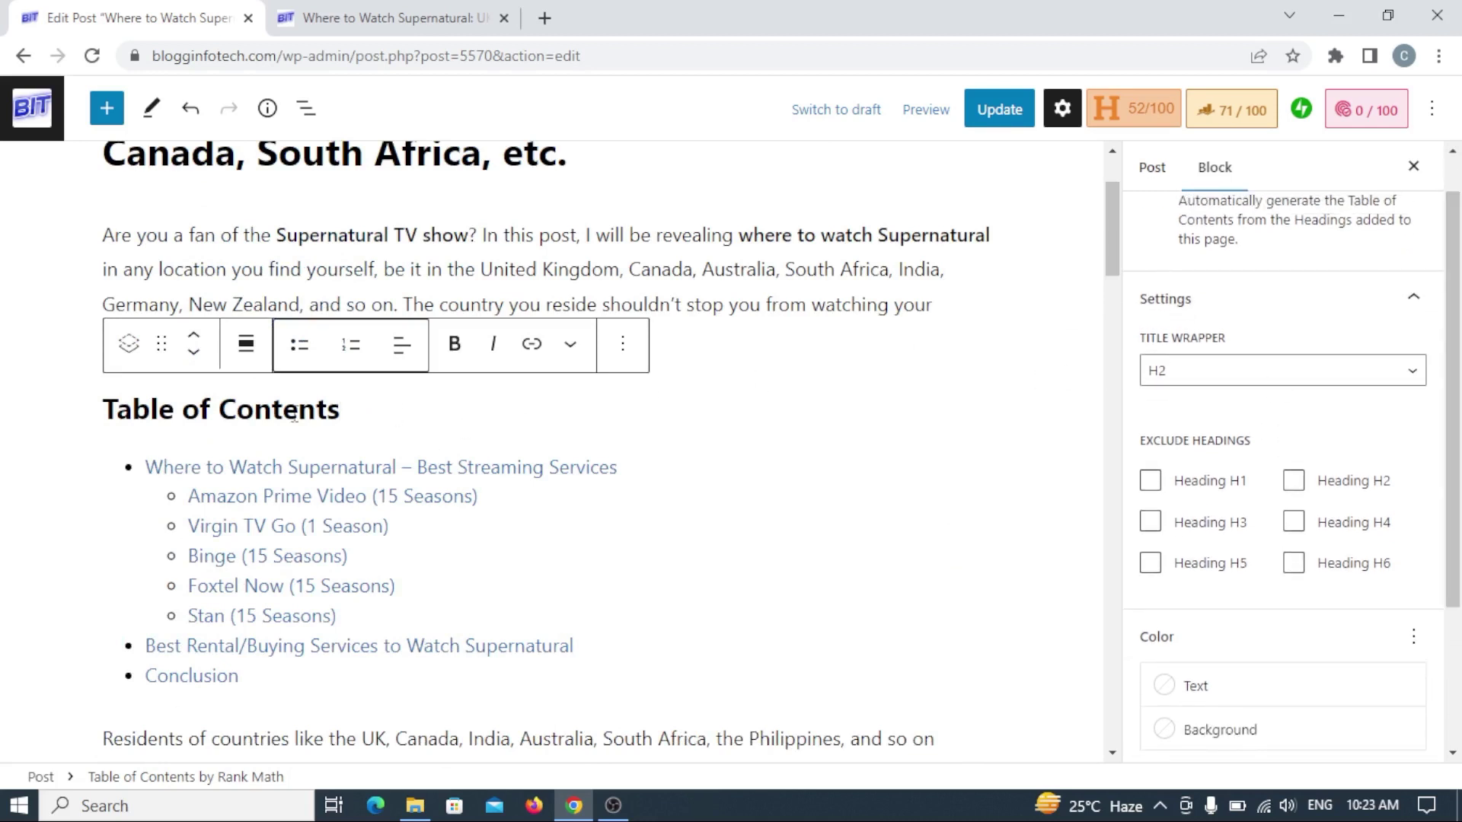
Set the Table of Contents Title Wrapper to P and make the title bold.
click(1384, 382)
click(1256, 494)
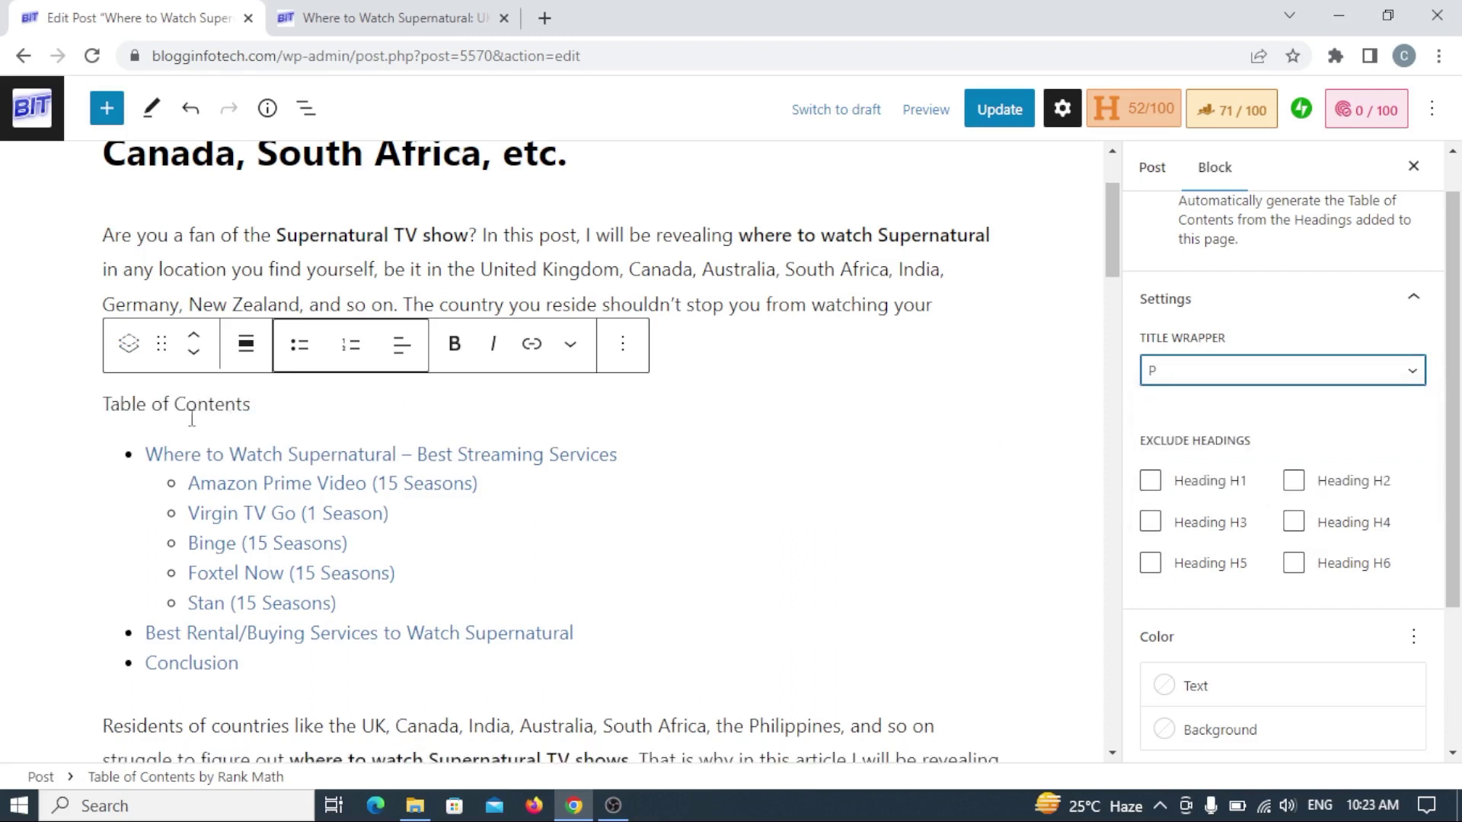
triple_click(228, 401)
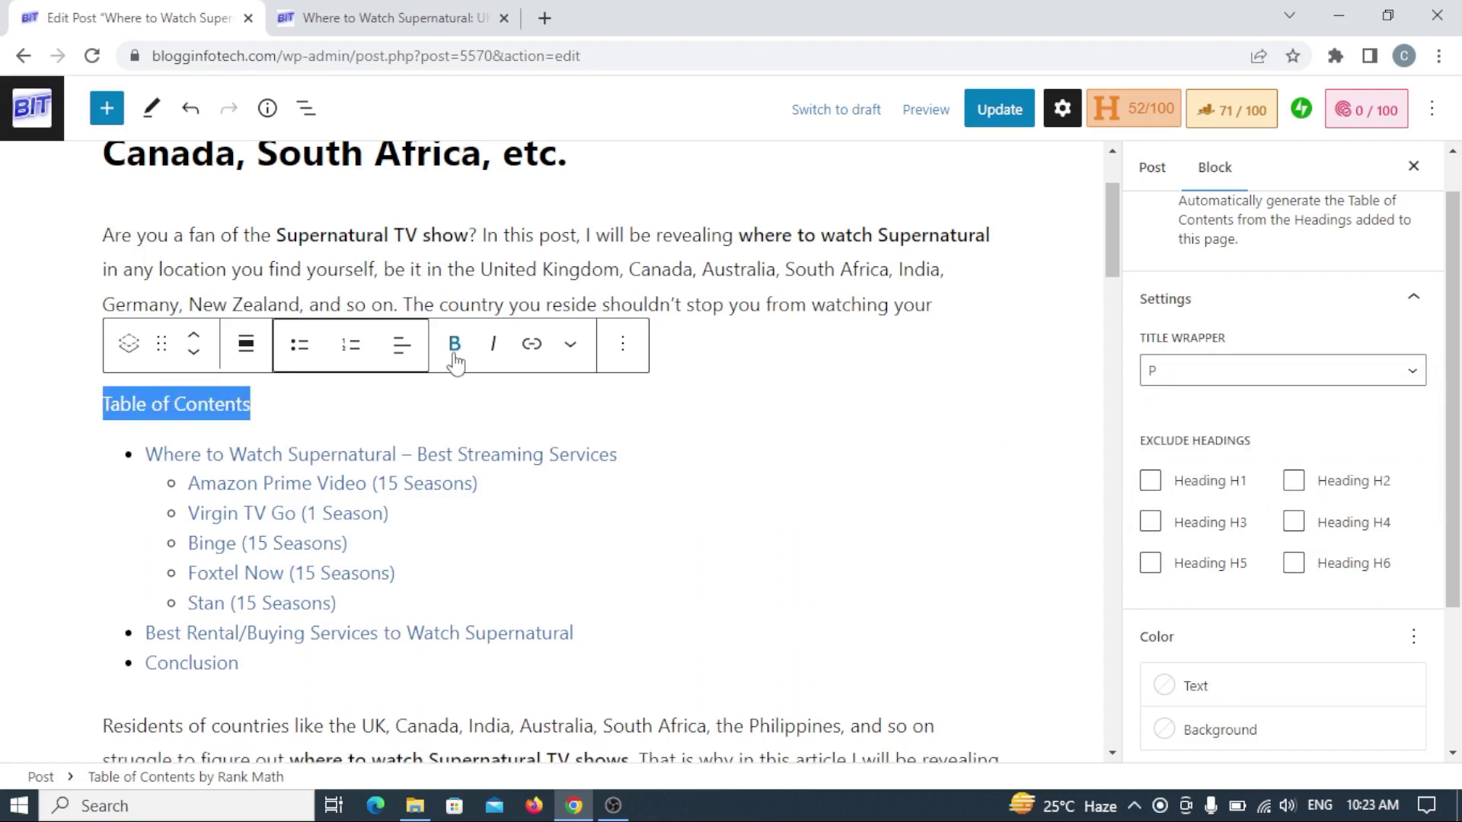
click(455, 355)
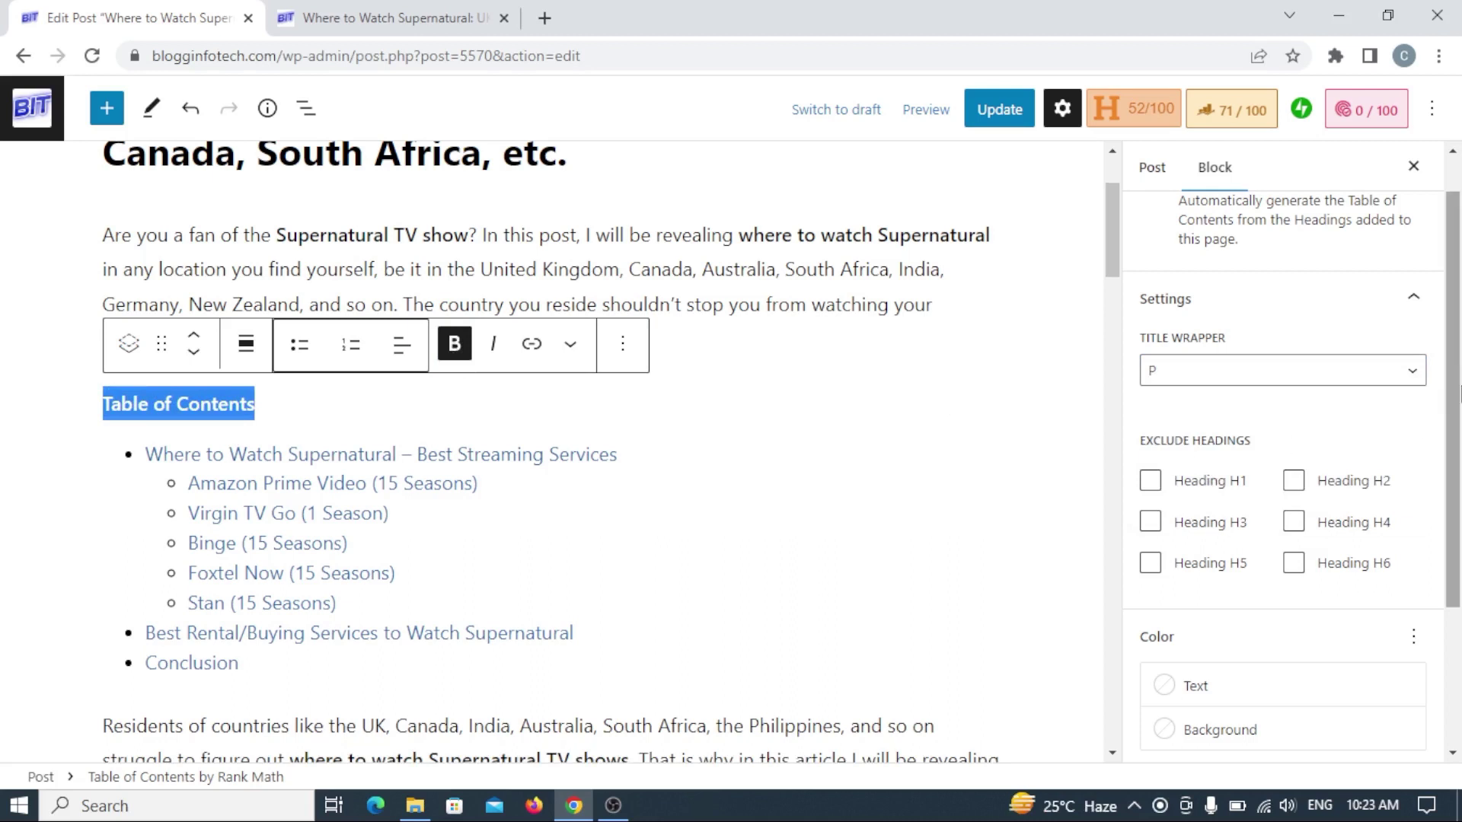
drag(1453, 403, 1458, 538)
scroll(1458, 538, down, 1)
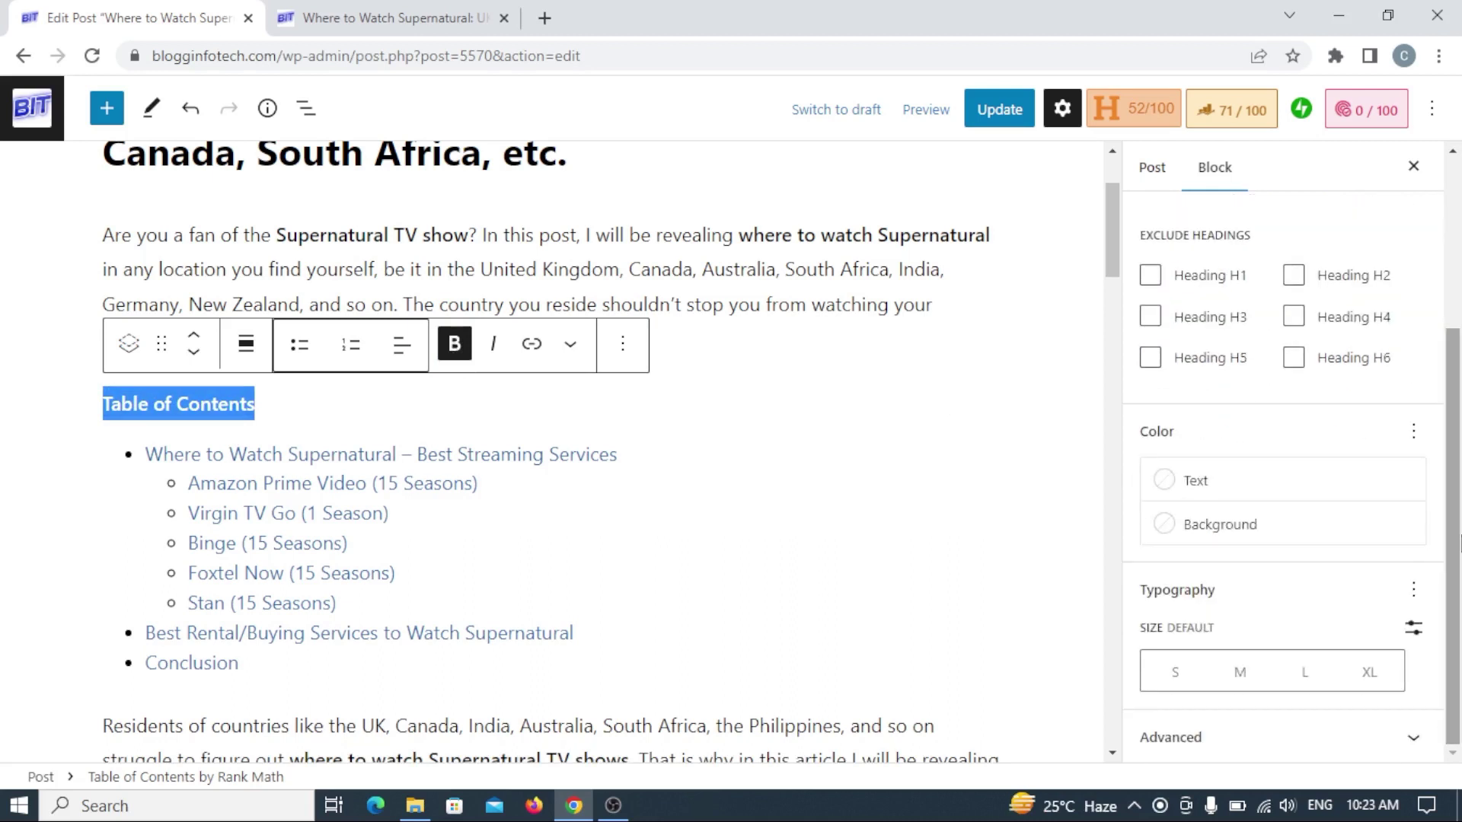
scroll(1459, 541, up, 1)
click(716, 625)
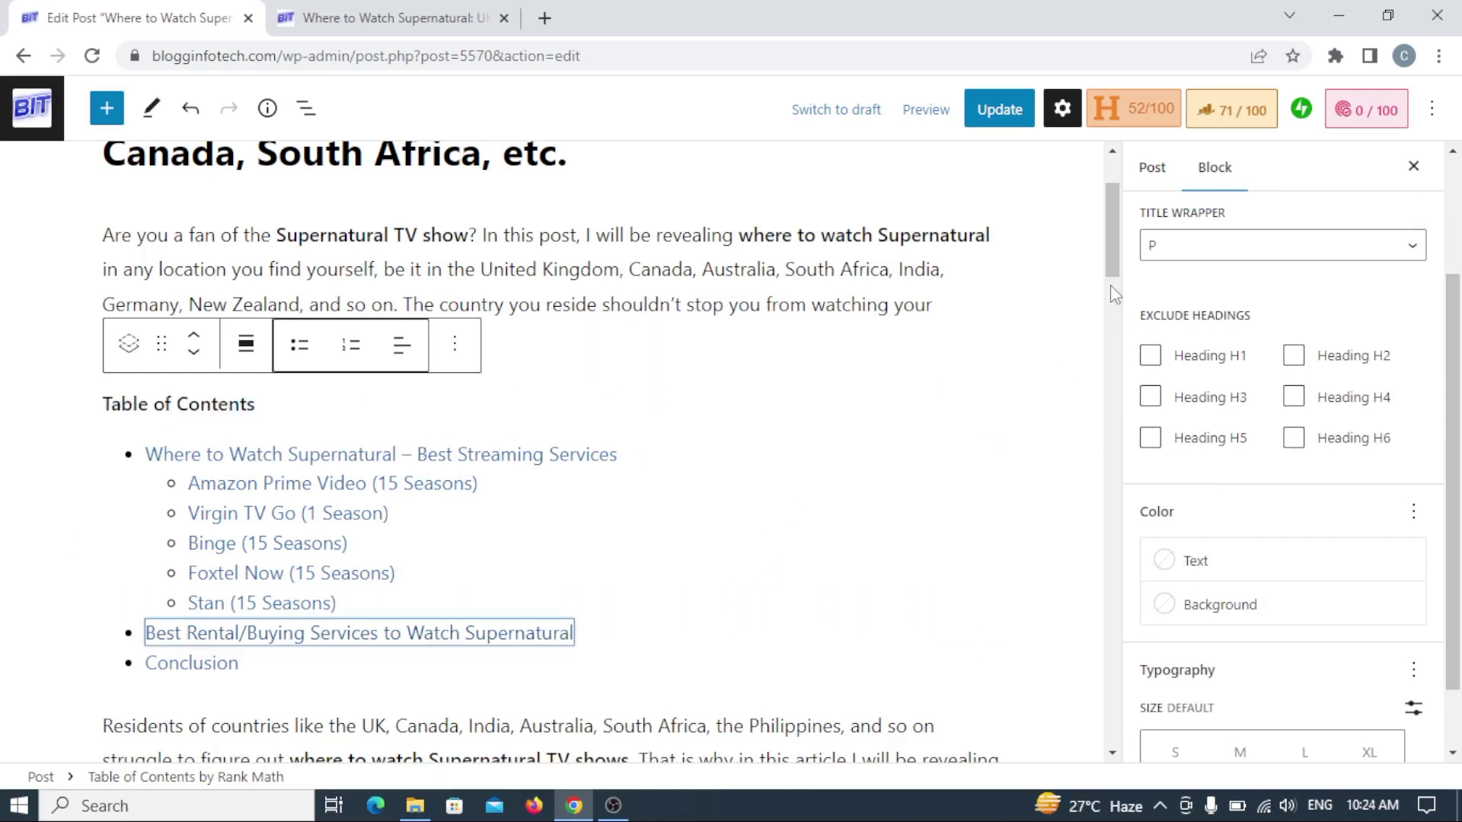
Set the Table of Contents background to Pale cyan blue instead of Vivid cyan blue.
scroll(1112, 278, down, 1)
scroll(1460, 476, down, 1)
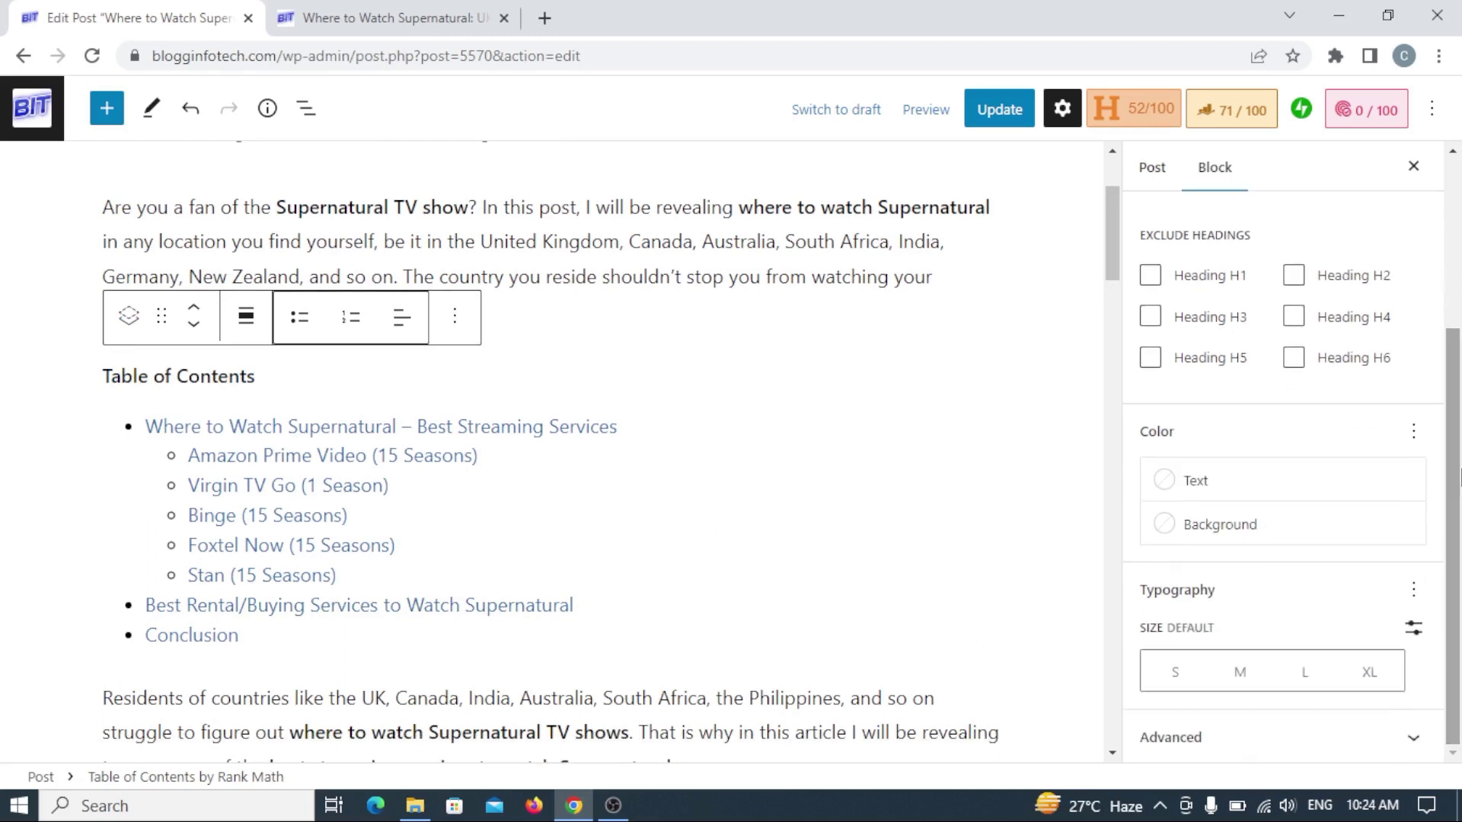
click(1219, 531)
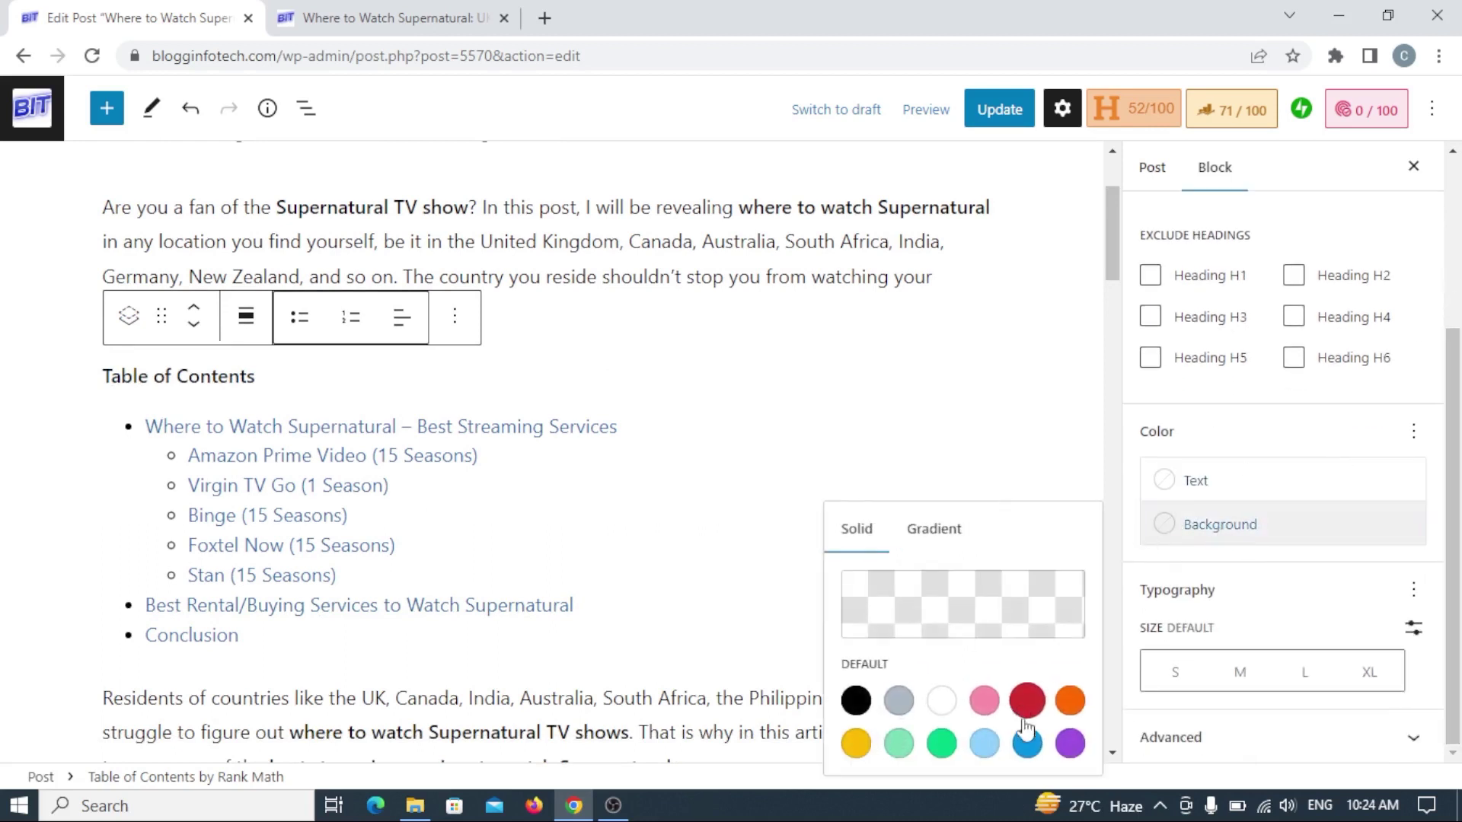
click(1029, 744)
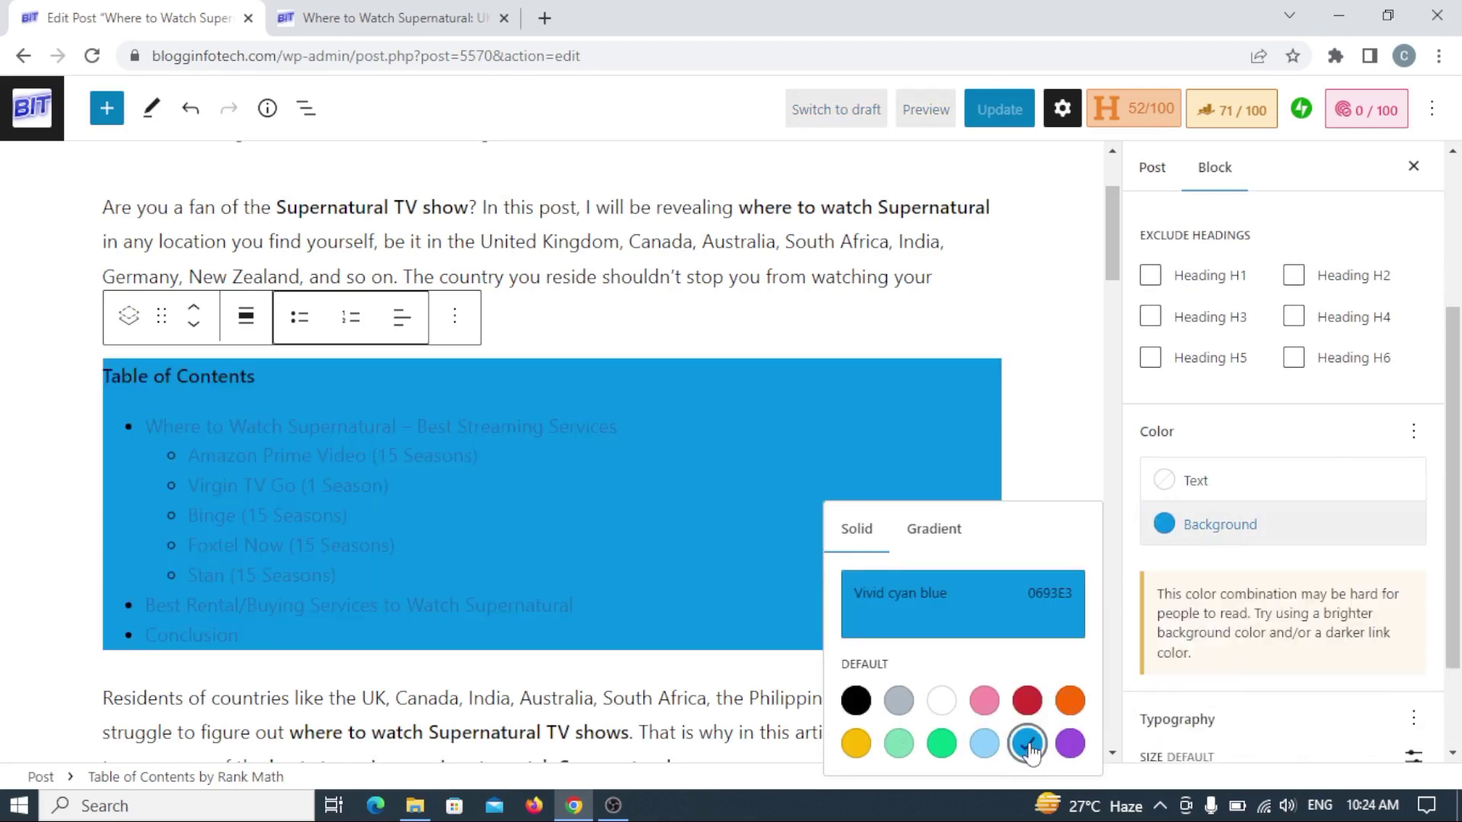
click(986, 745)
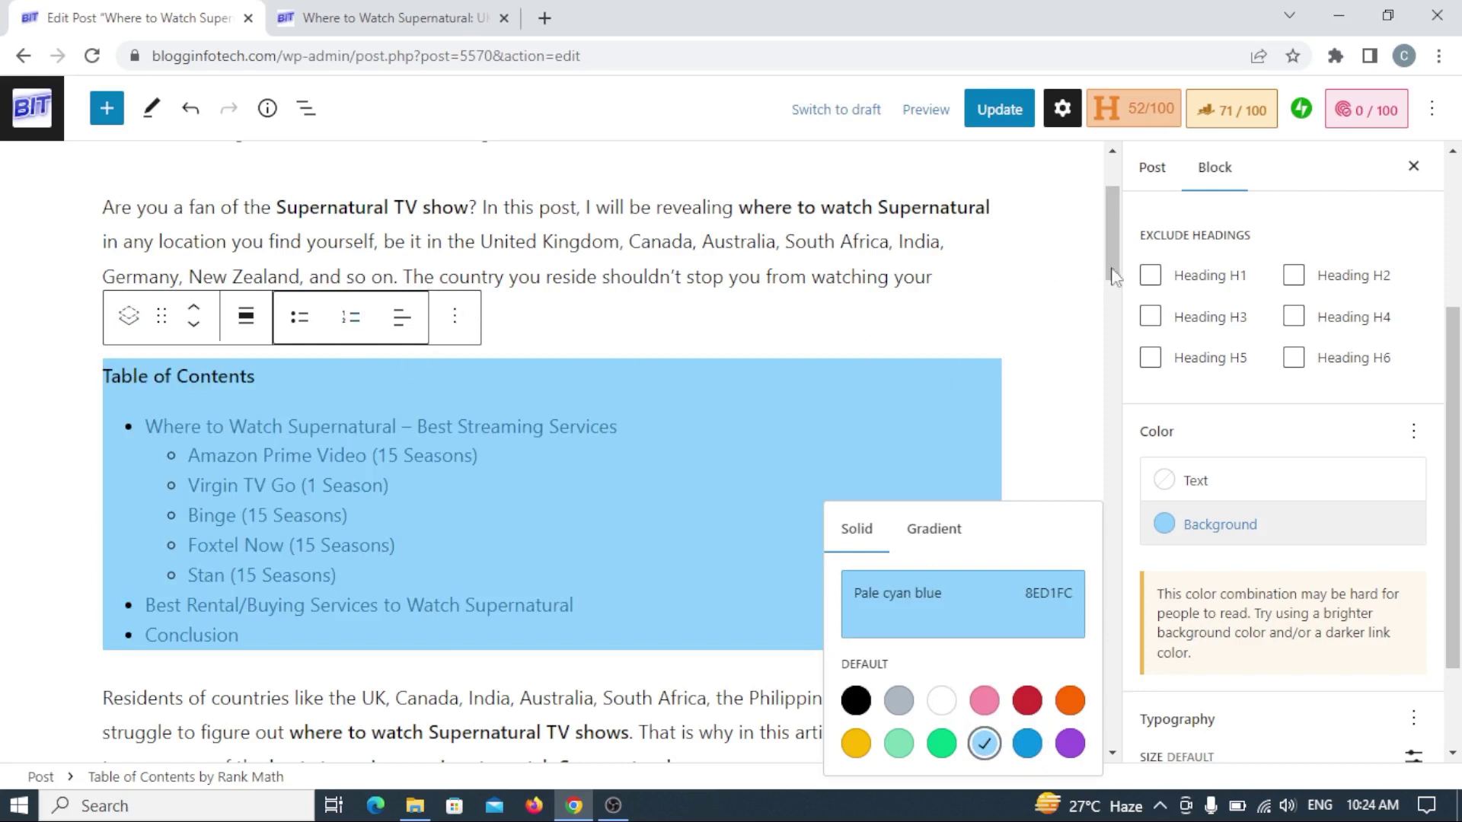
click(1084, 383)
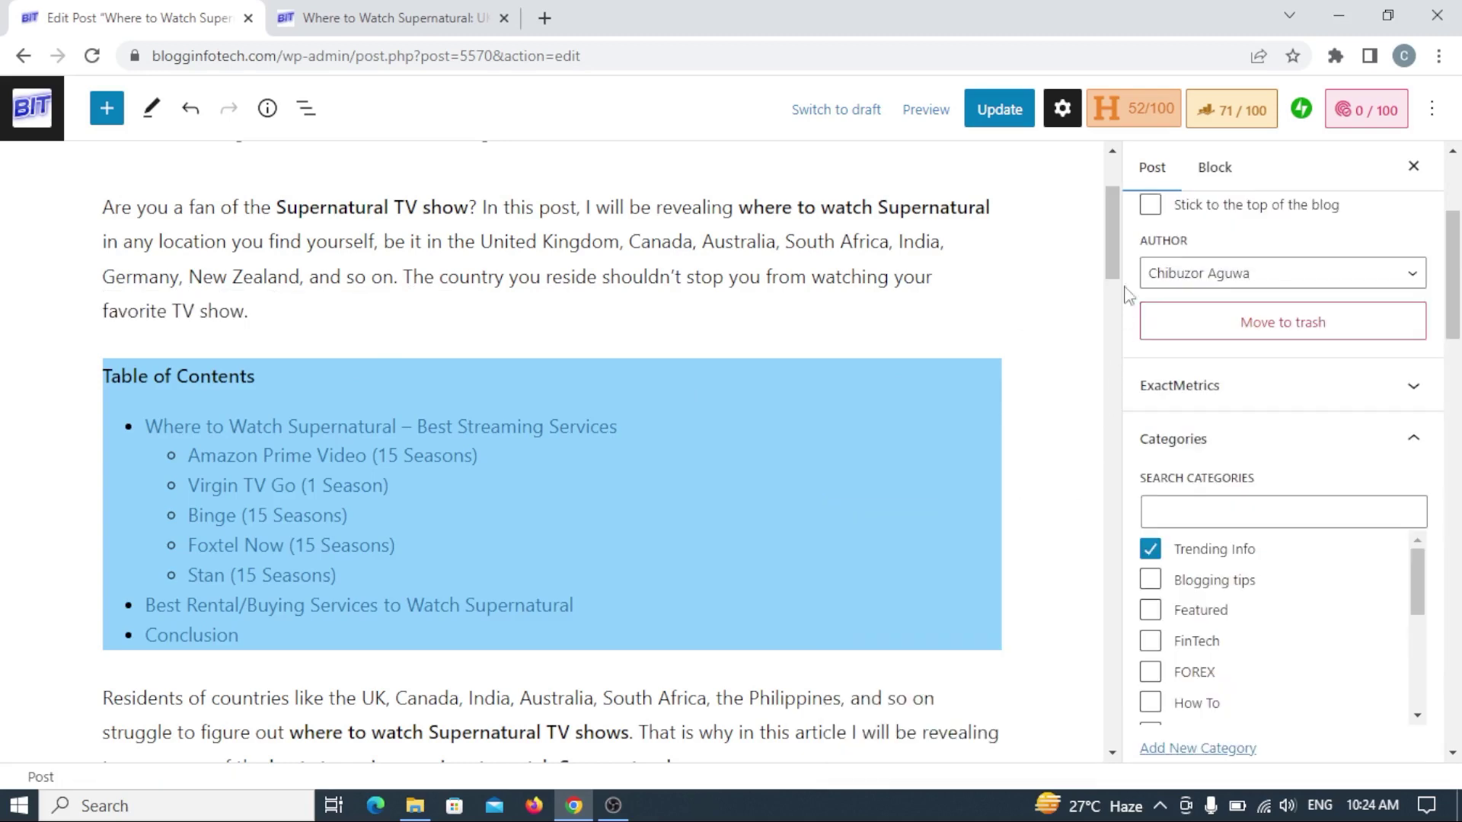
Update the post and reload the live article to check its Table of Contents.
drag(1107, 255, 1107, 182)
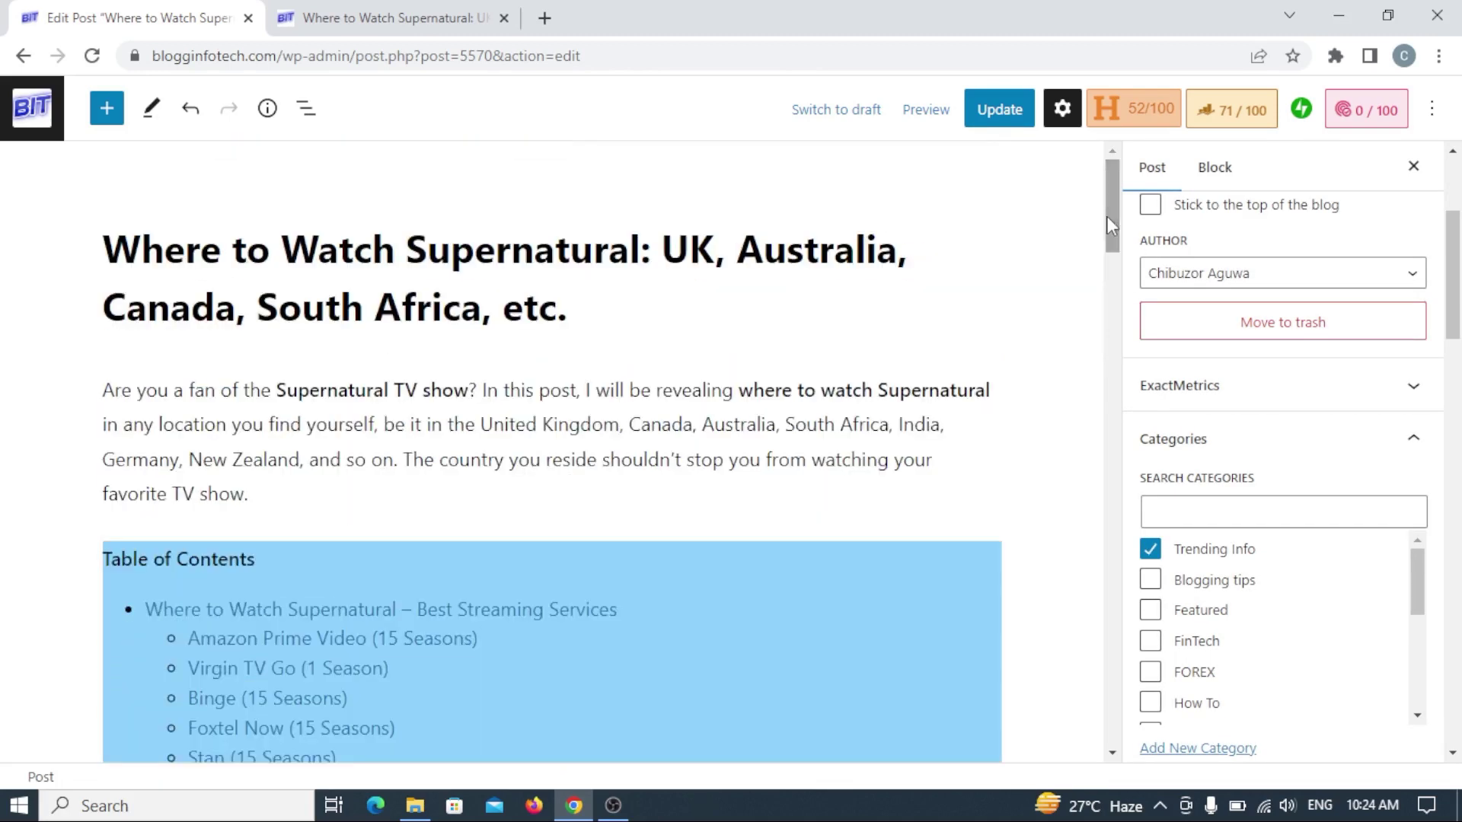
click(998, 112)
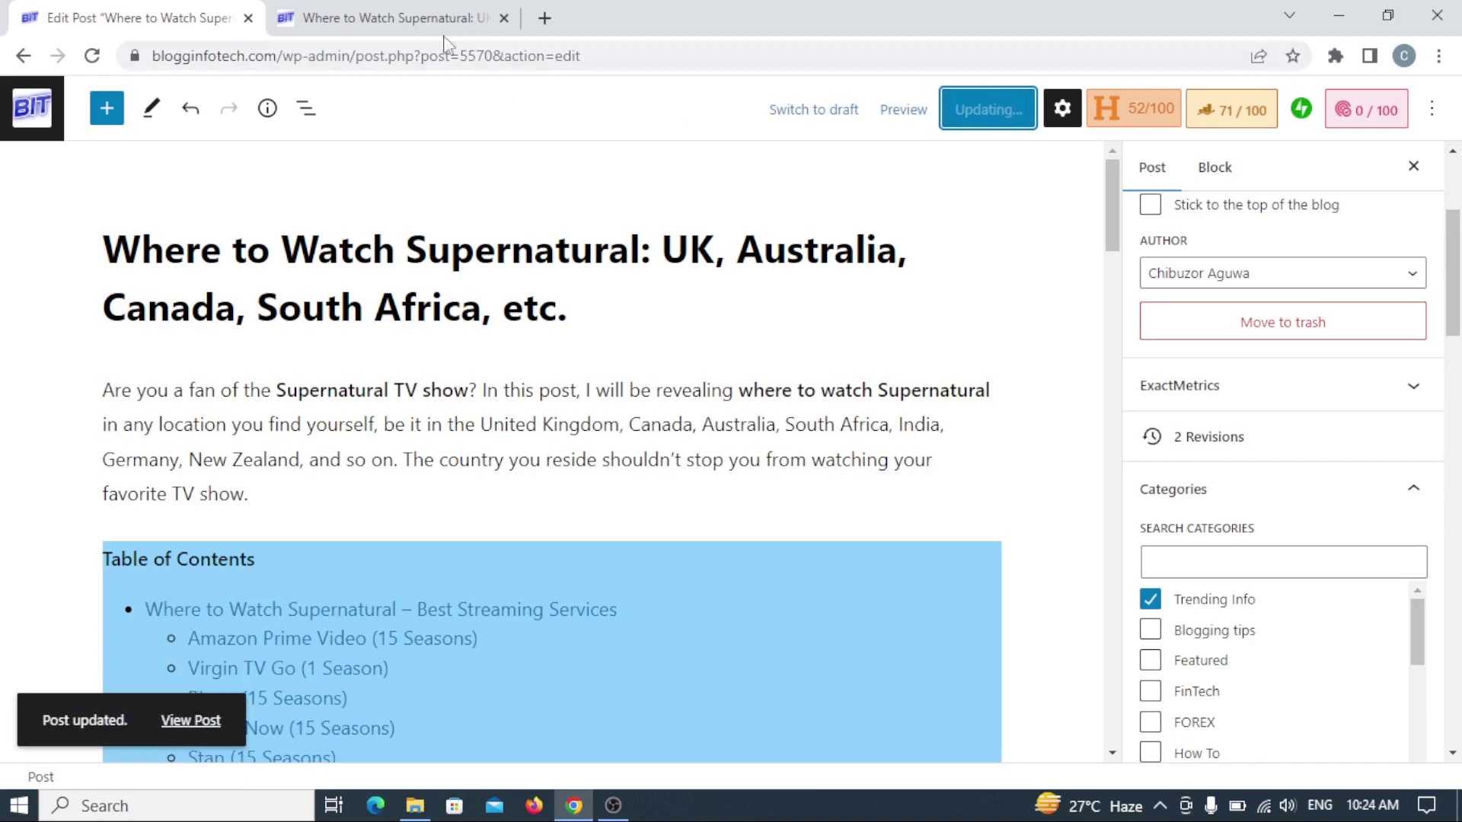
click(397, 23)
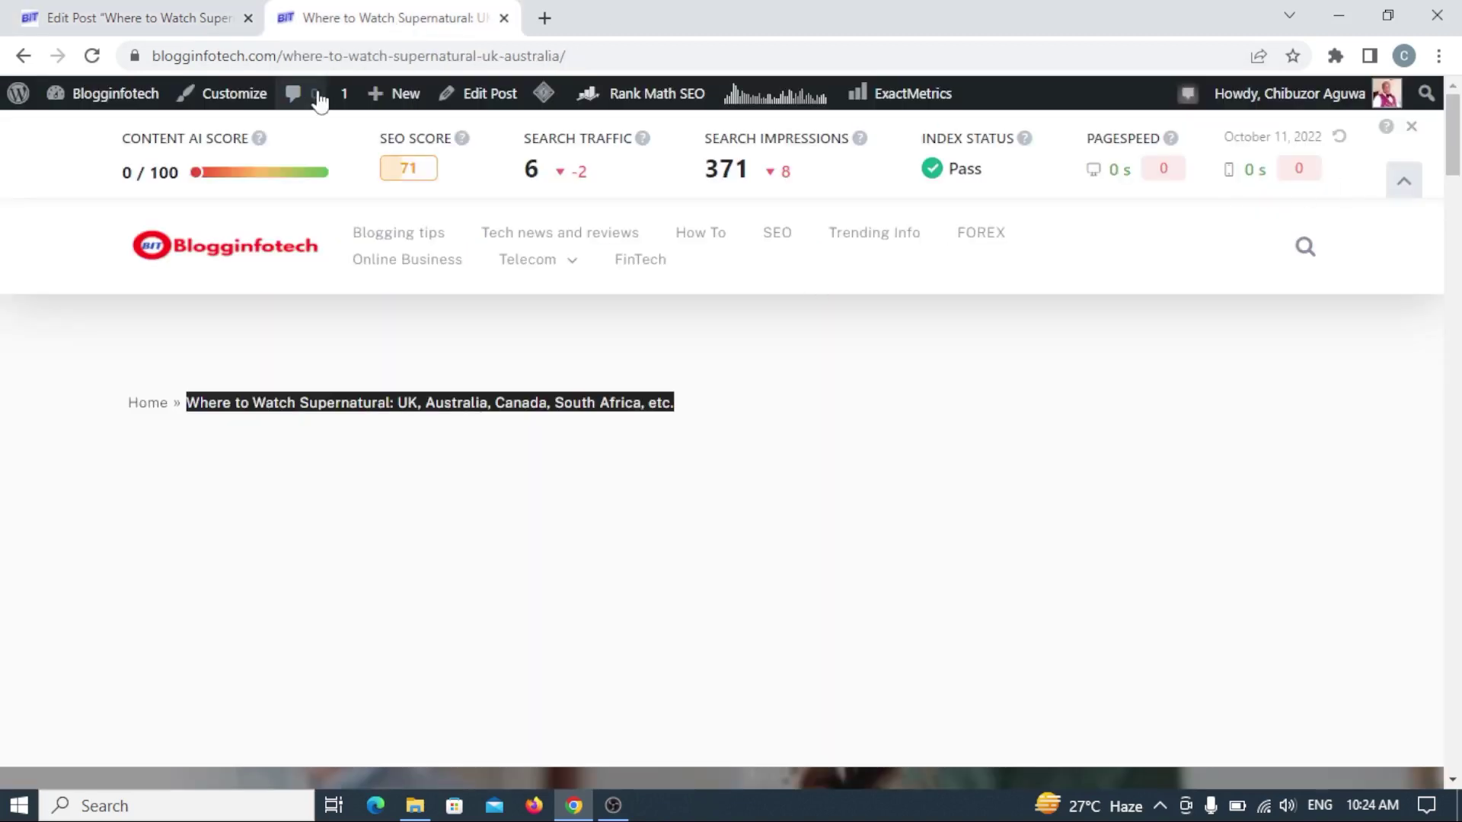
click(93, 57)
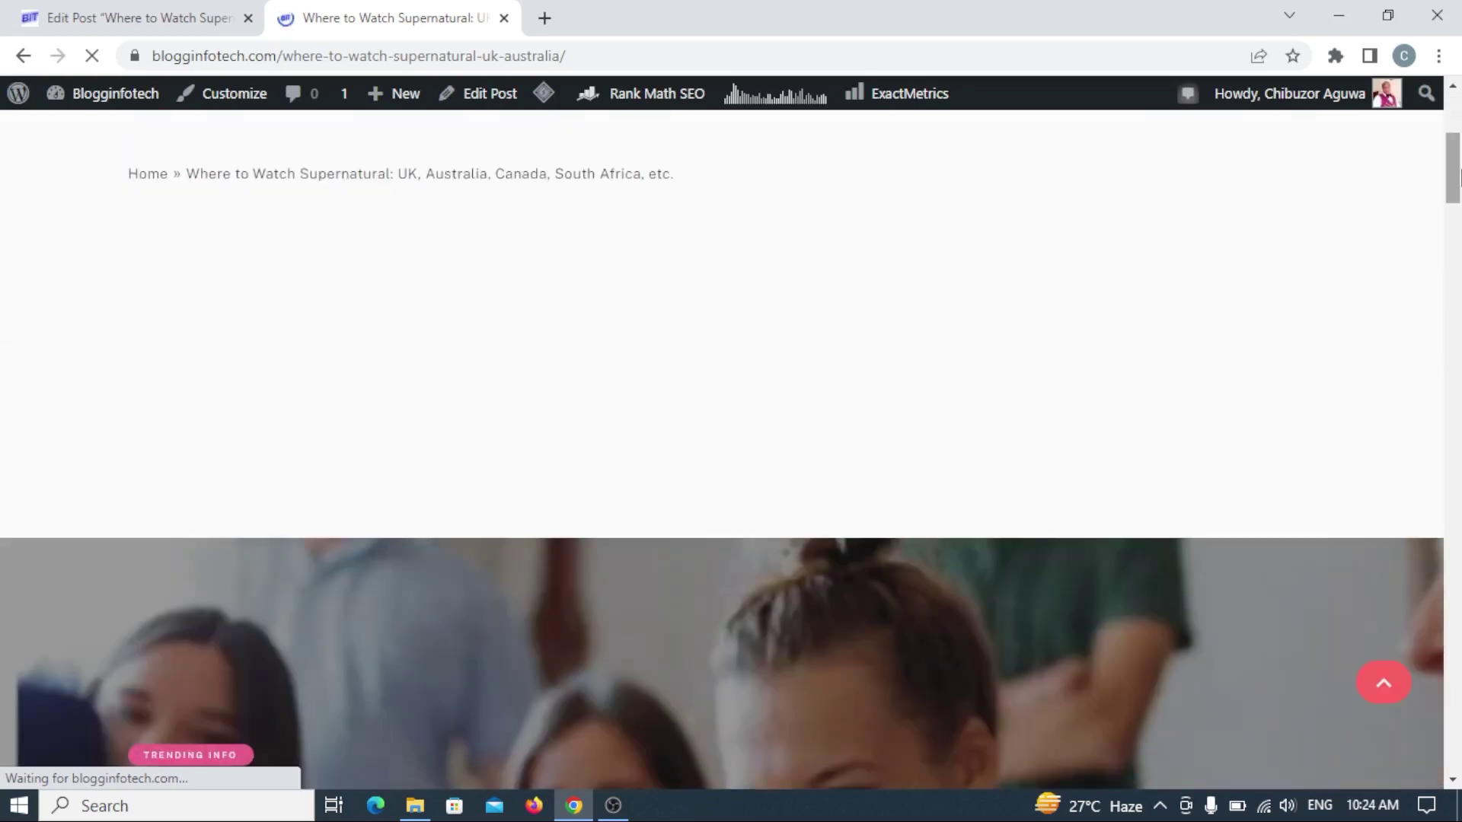
drag(1460, 137, 1460, 283)
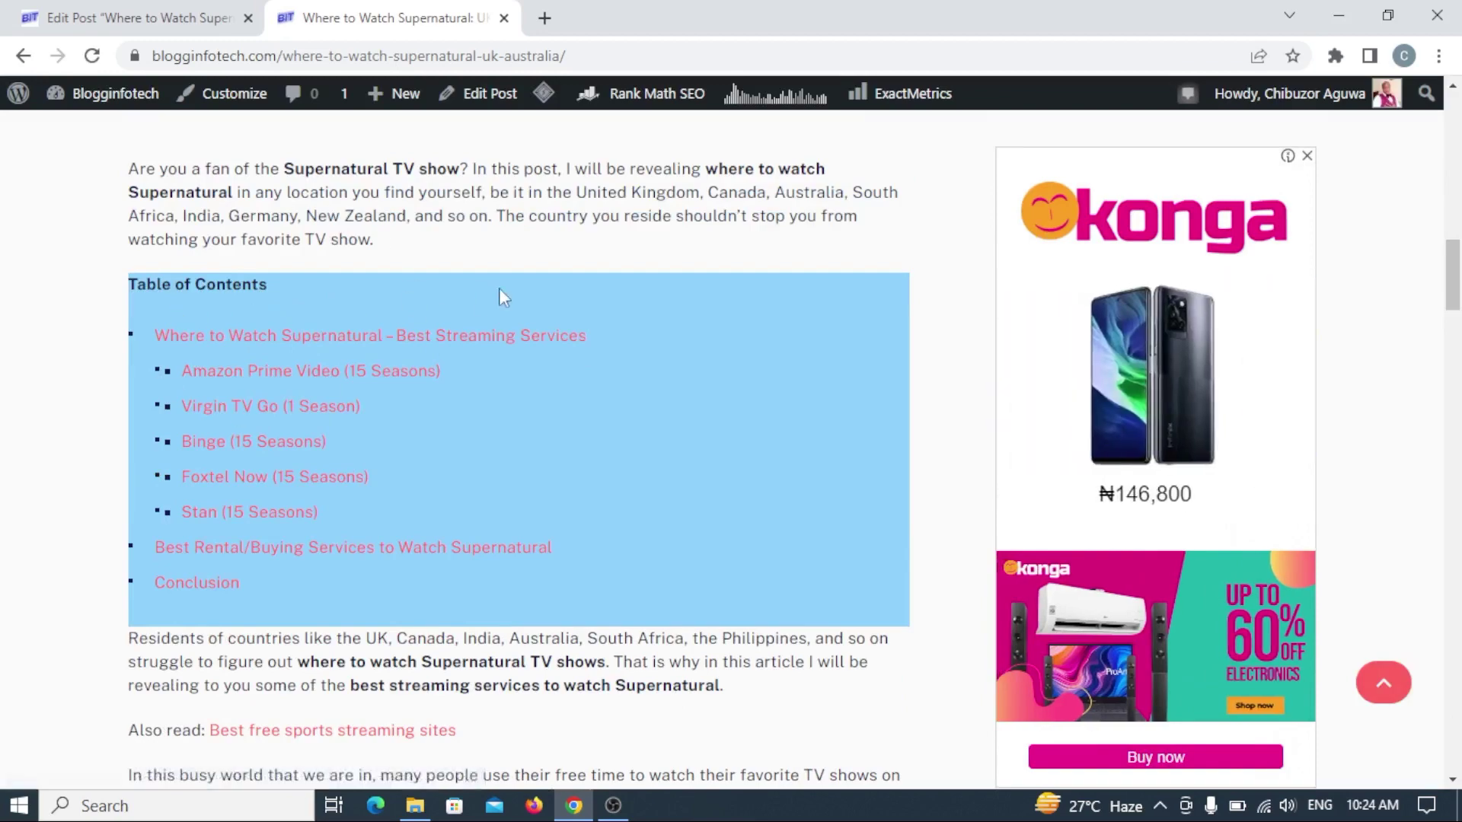
drag(1455, 305, 1455, 114)
click(153, 22)
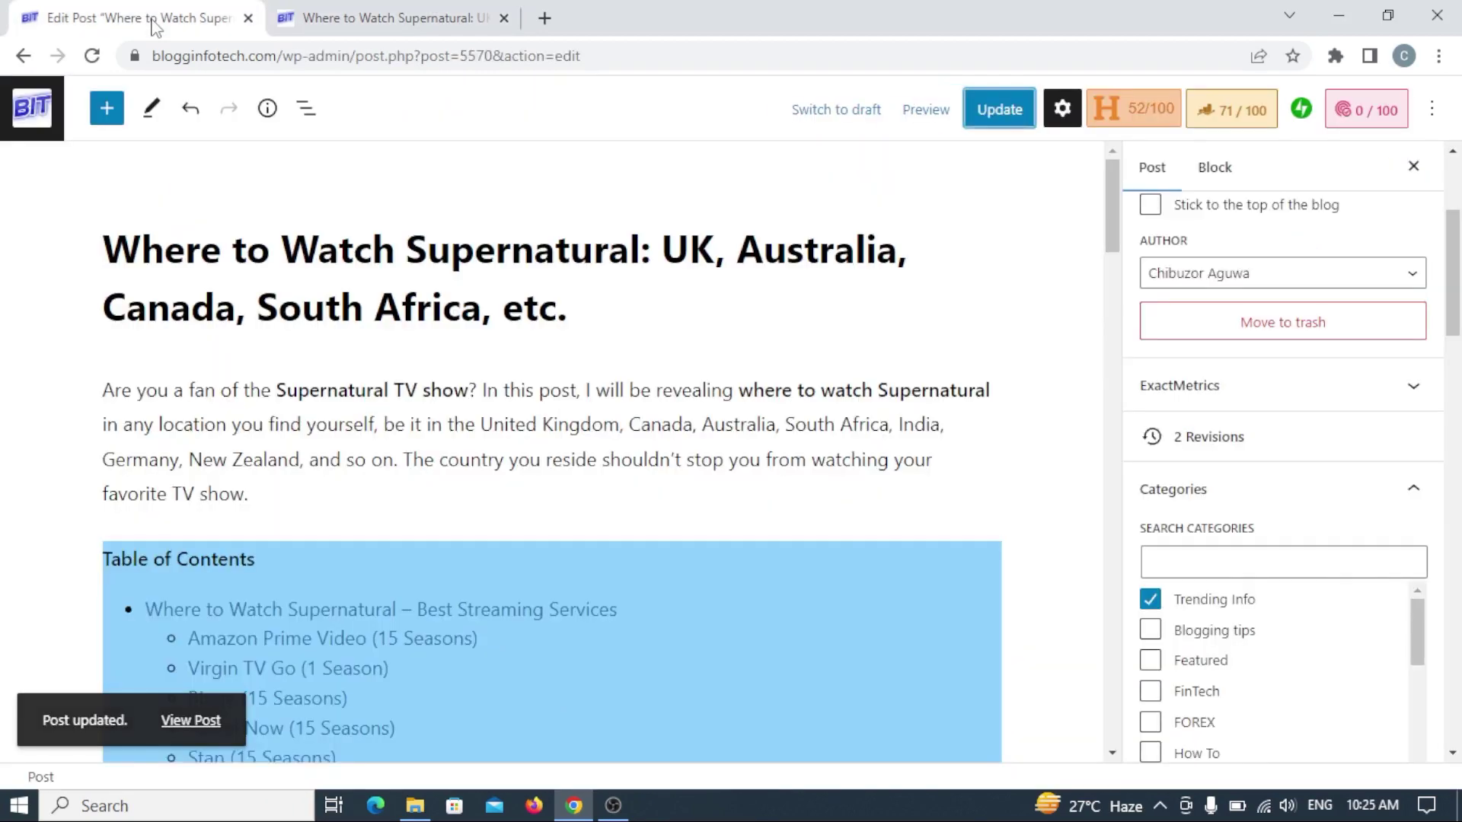
Change the Table of Contents block background to White.
drag(1108, 235, 1110, 306)
click(773, 306)
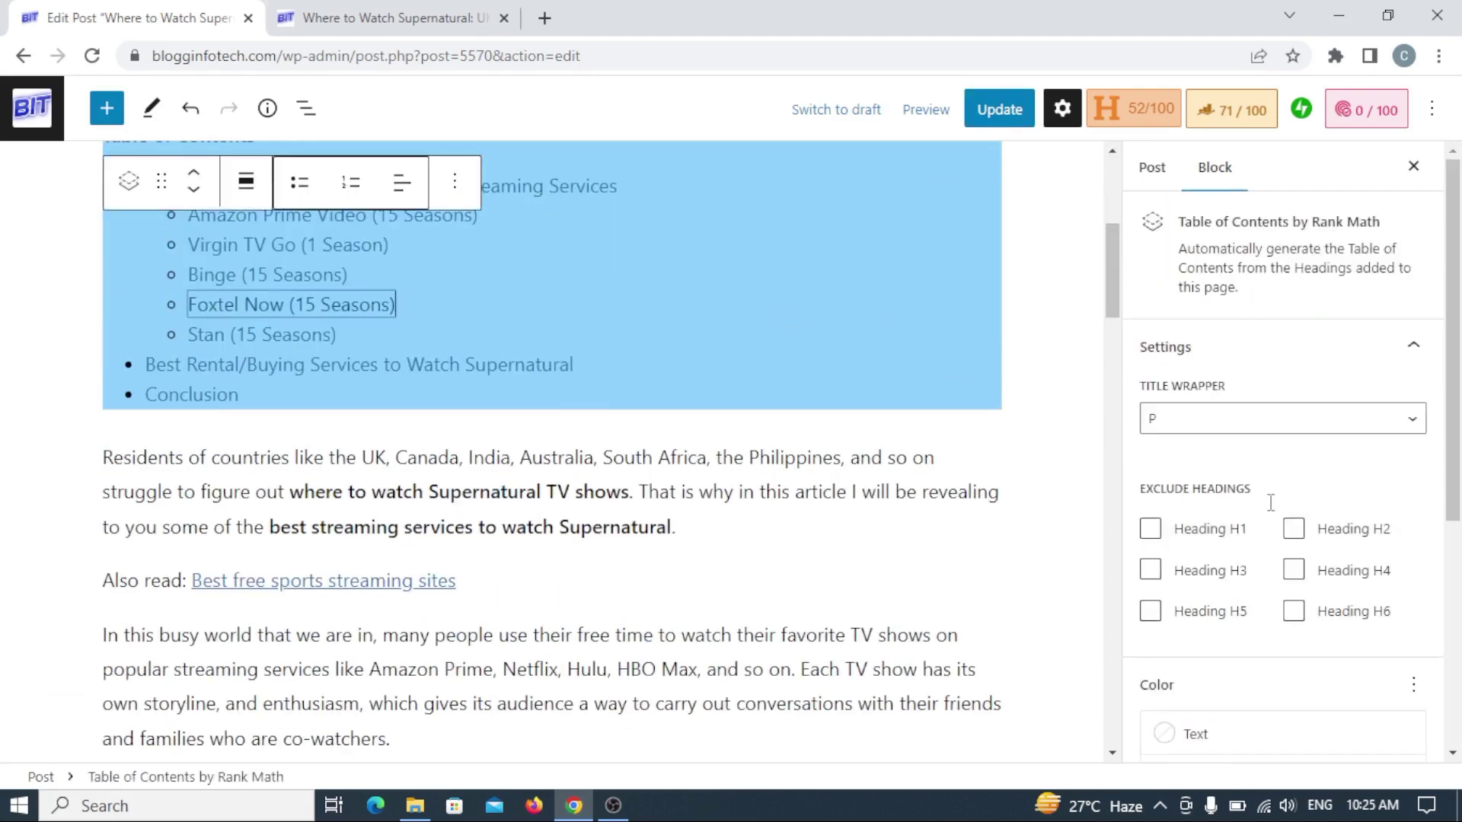
drag(1458, 456, 1458, 557)
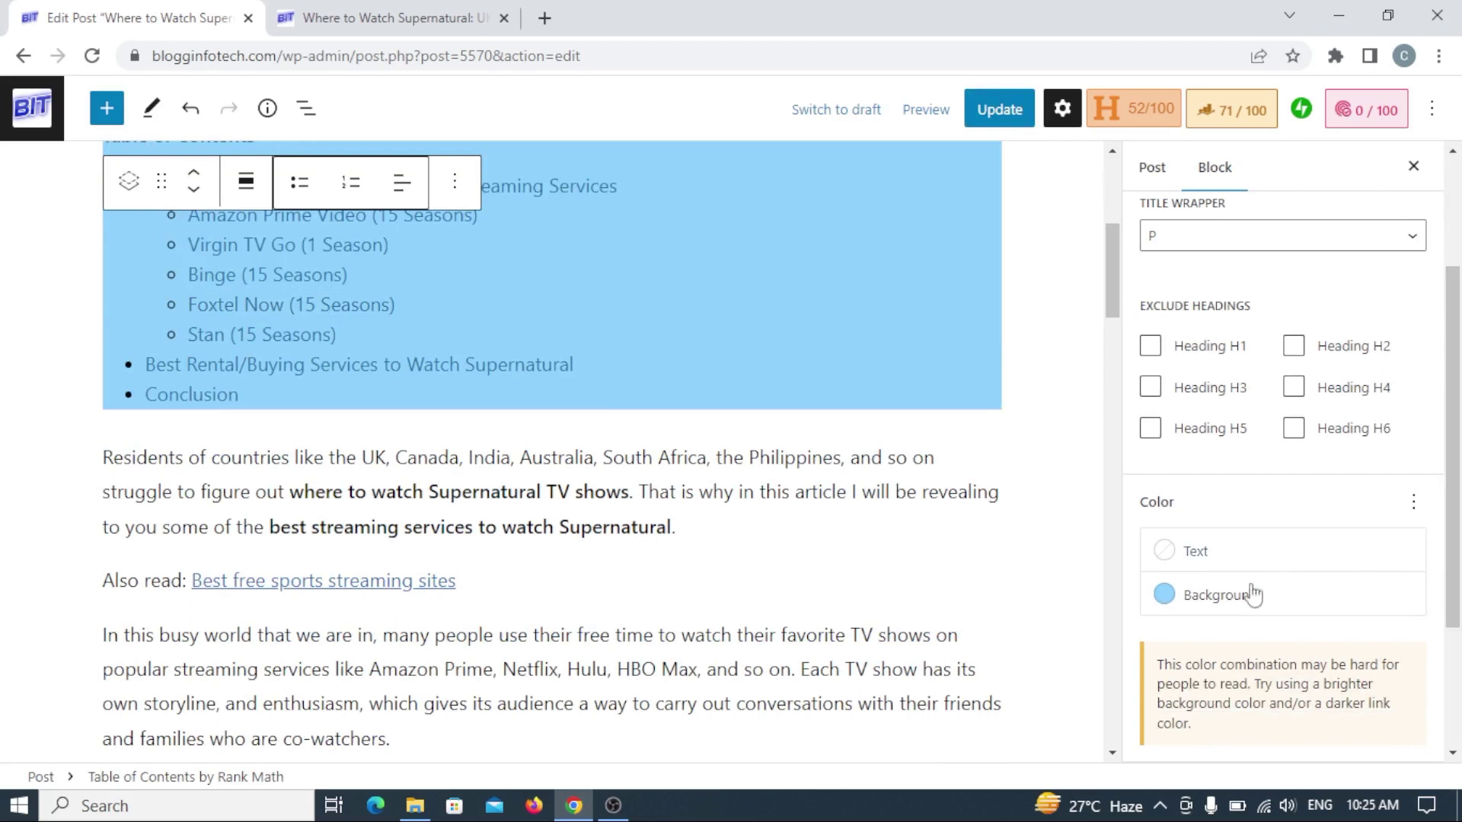
click(1218, 603)
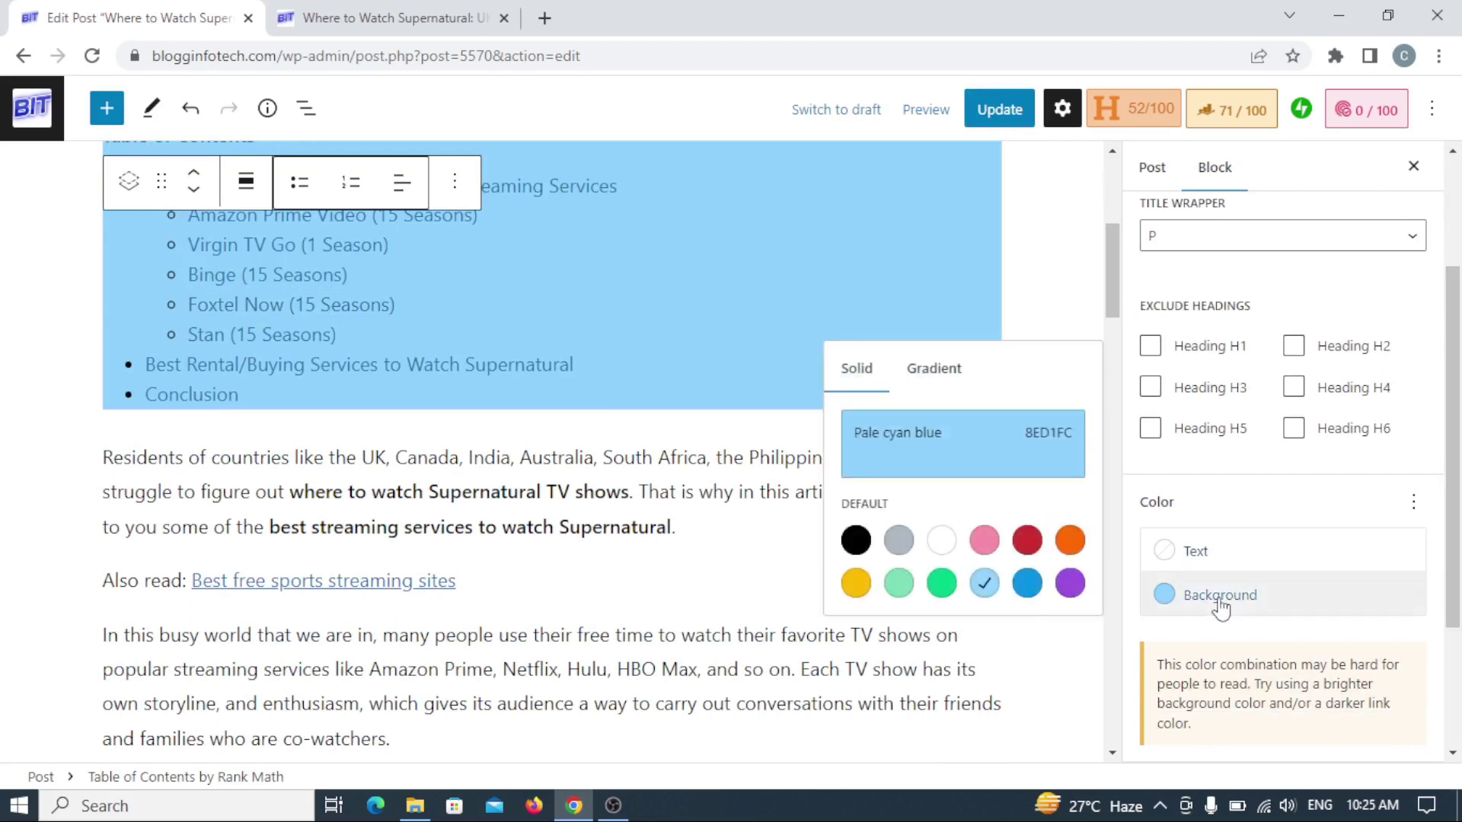
click(942, 542)
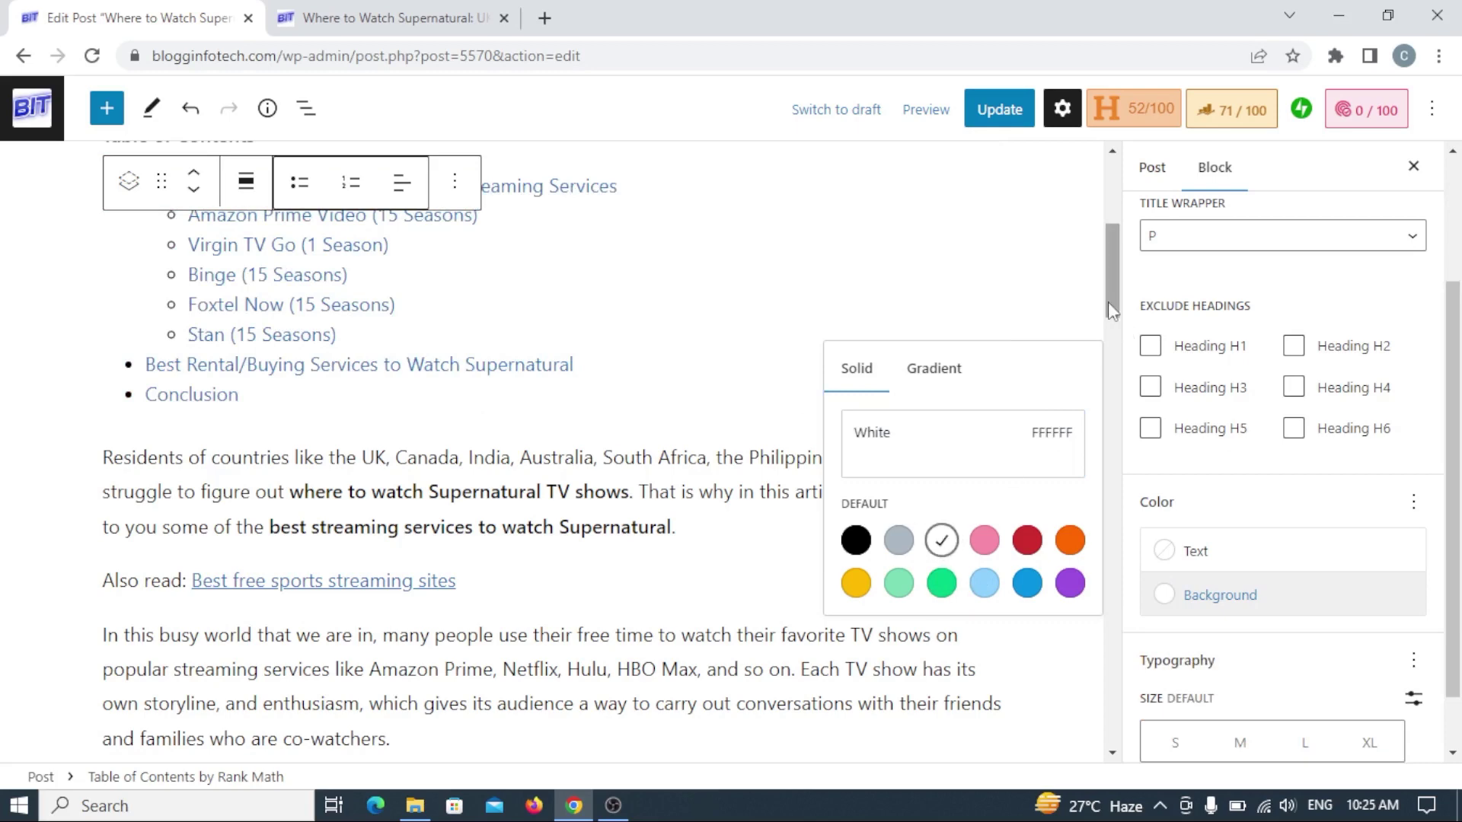
Update the post and switch to the live article page.
drag(1108, 301, 1103, 196)
click(998, 114)
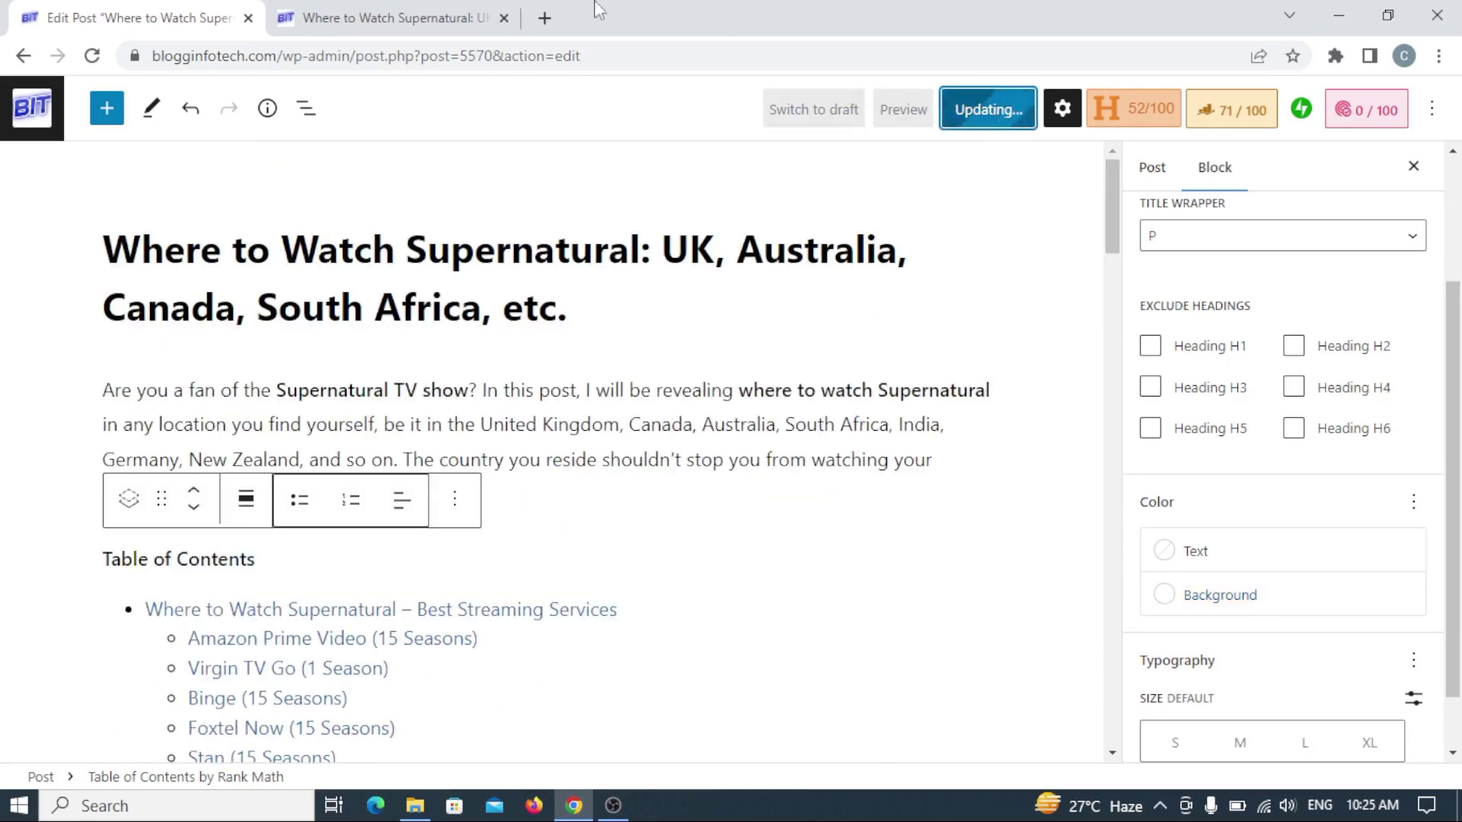
click(384, 17)
drag(1458, 175, 1431, 52)
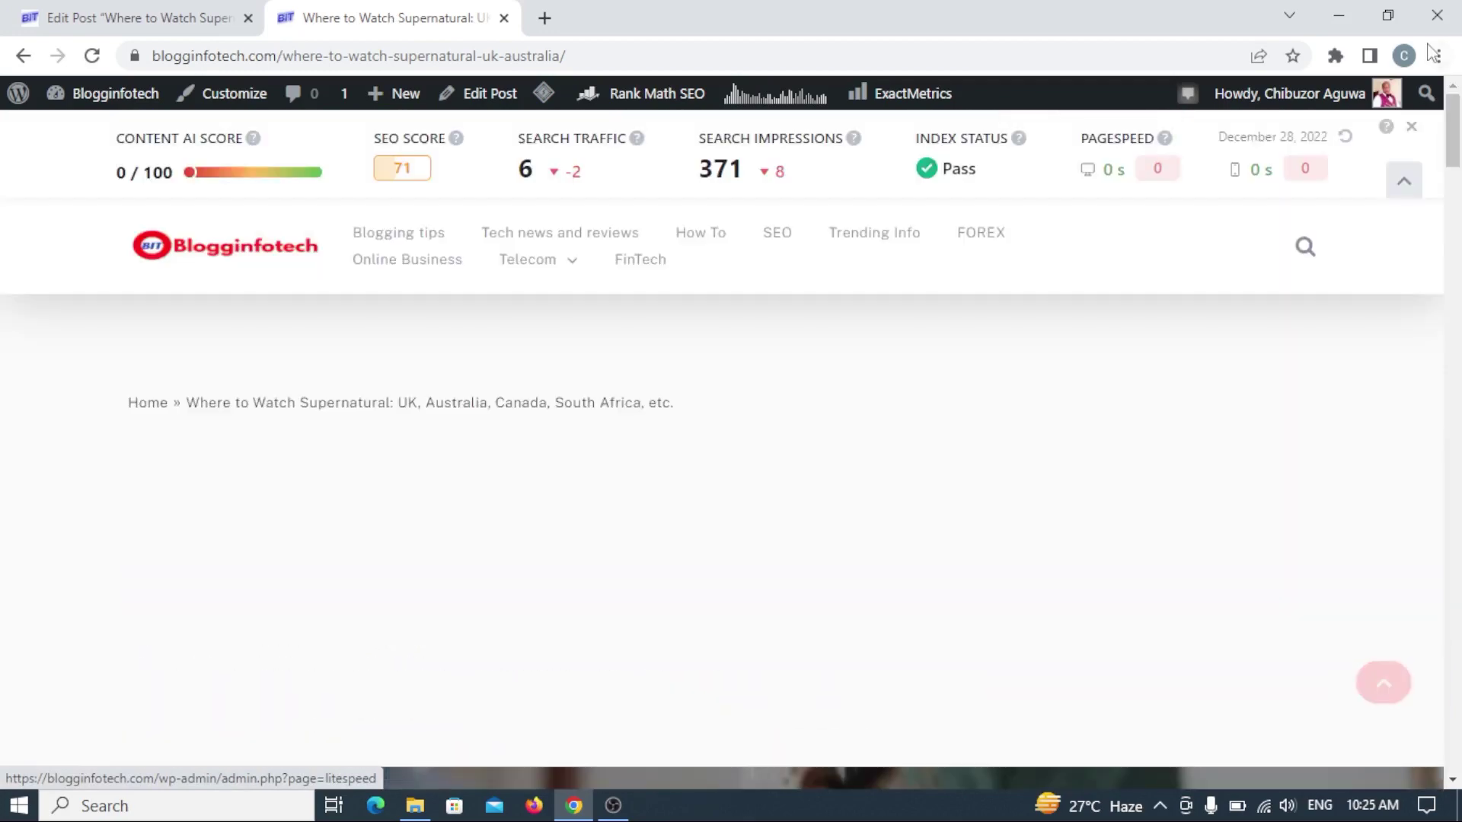
Reload the live post with F5, check the white Table of Contents, then return to the editor.
click(114, 19)
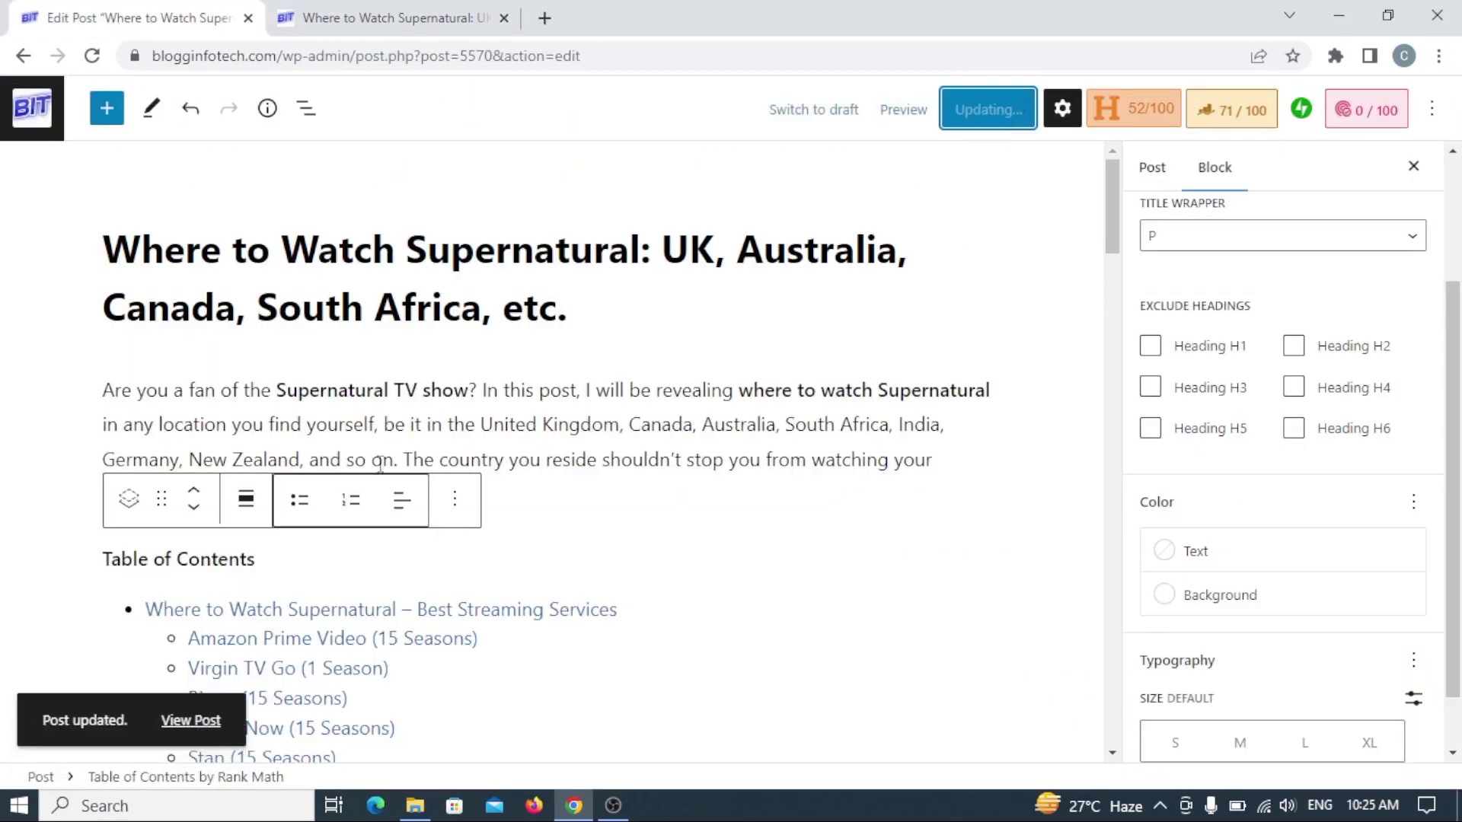
click(399, 23)
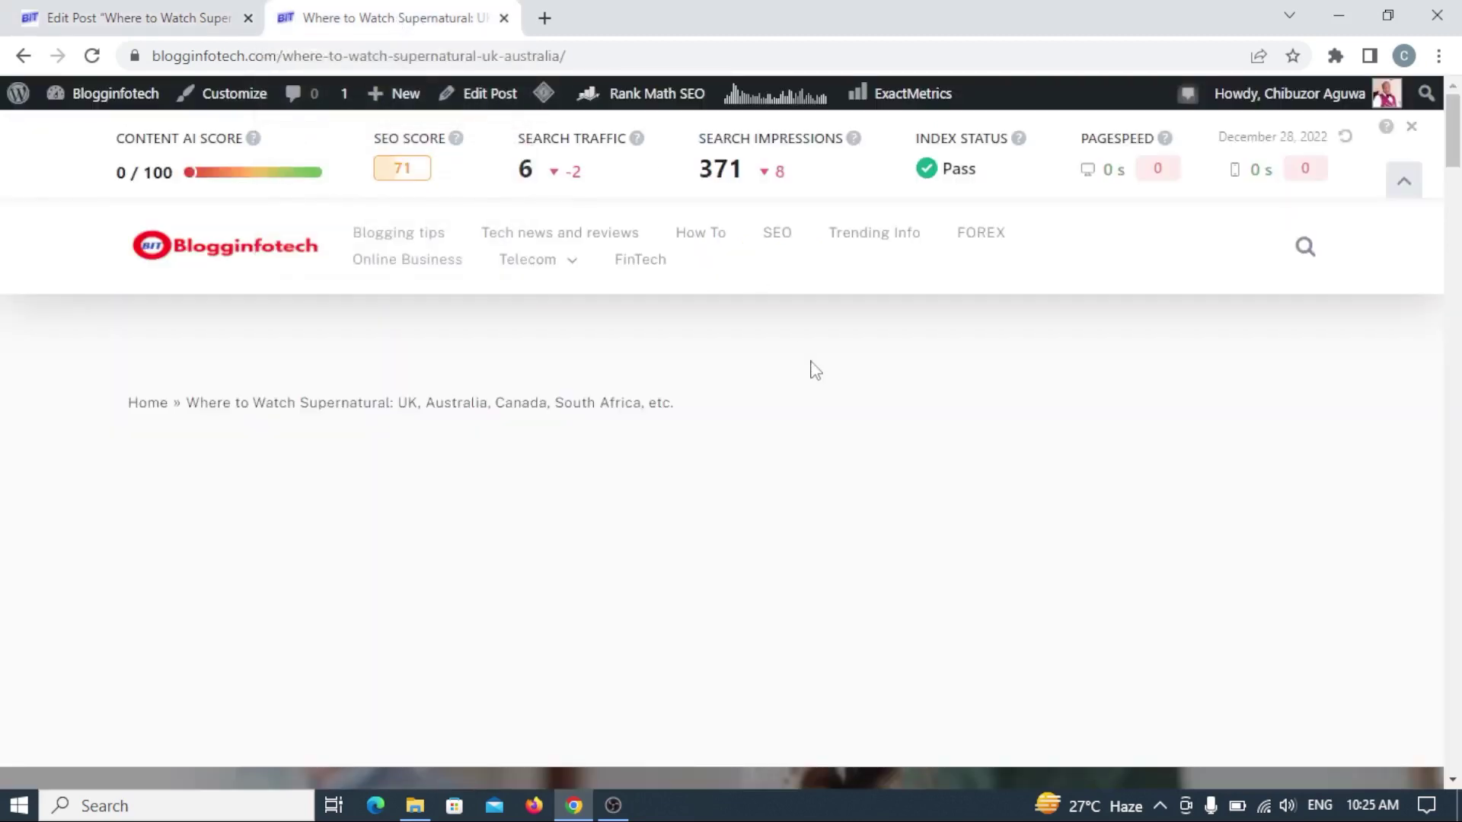
key(F5)
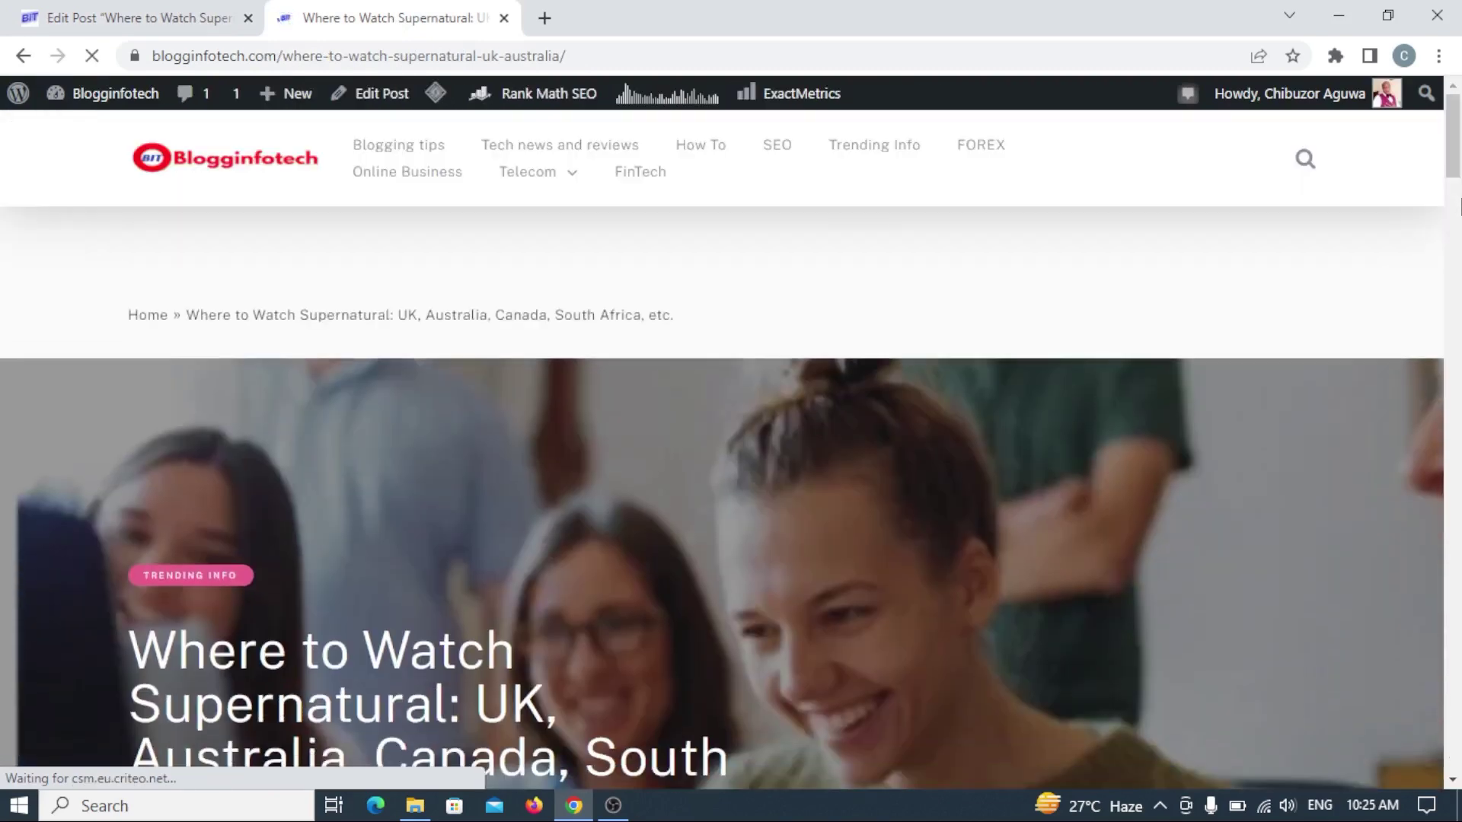
scroll(1458, 227, down, 5)
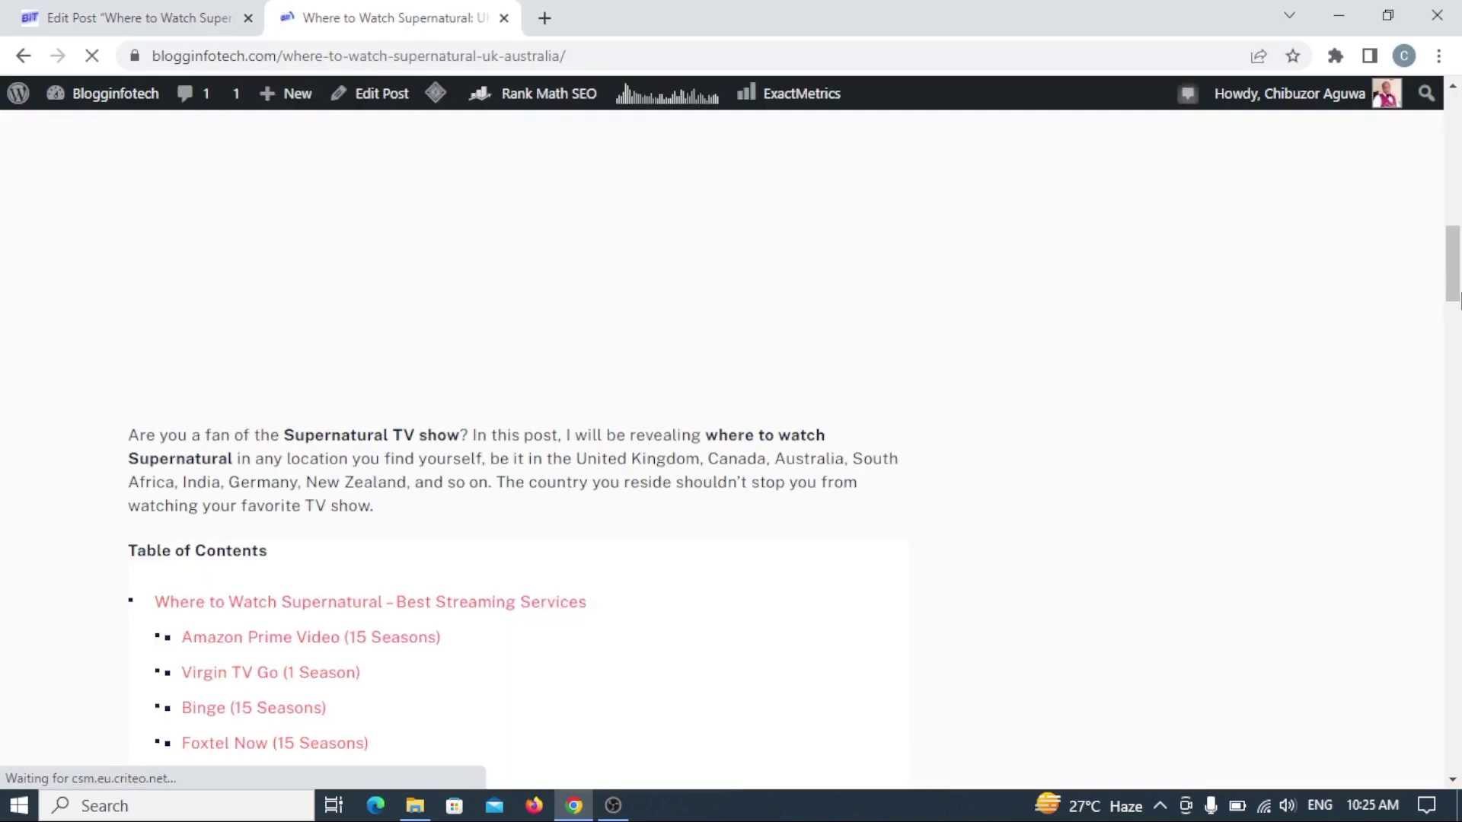
scroll(1458, 302, down, 5)
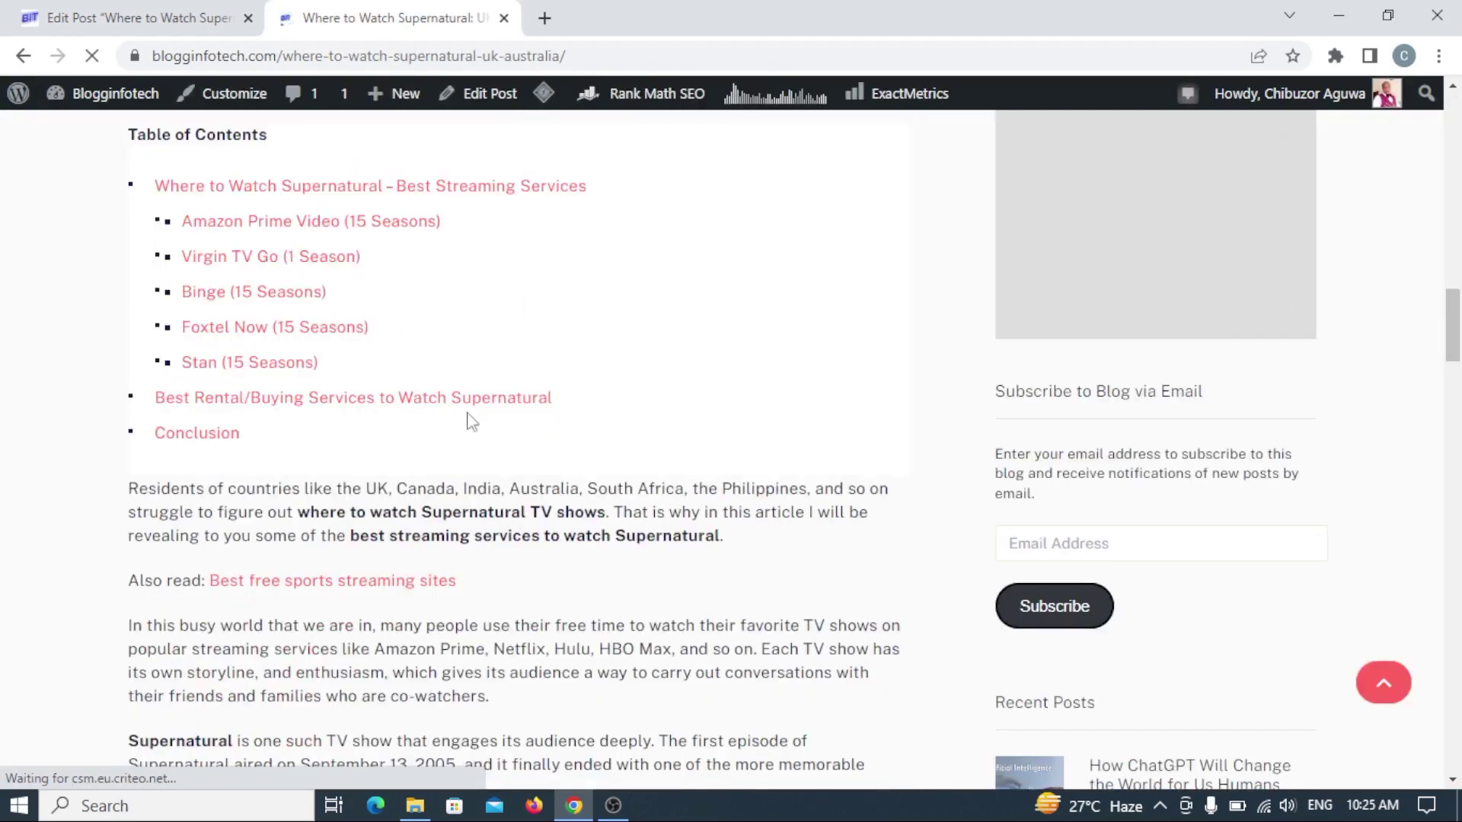
drag(1453, 333, 1441, 78)
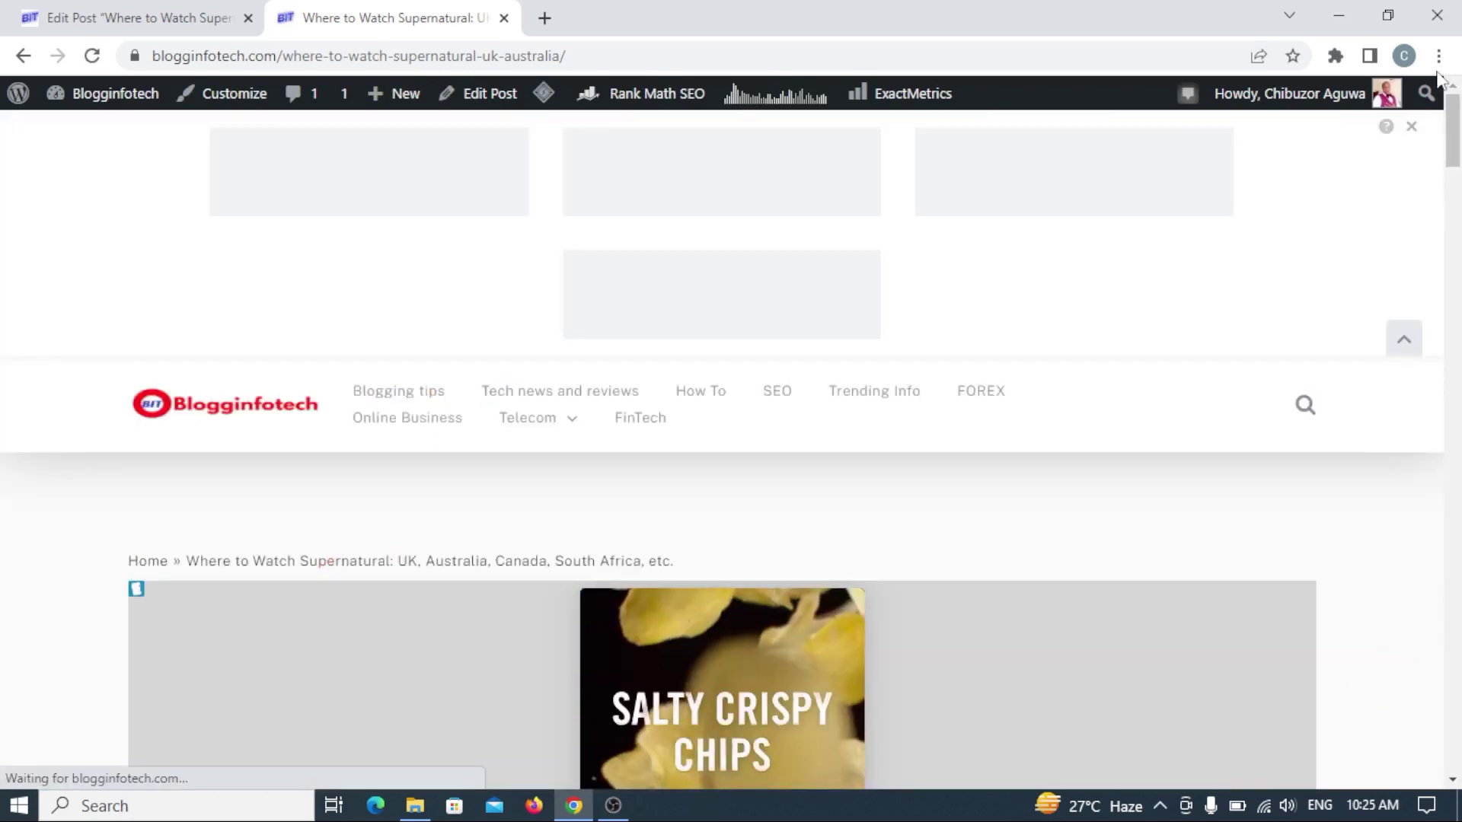
click(139, 29)
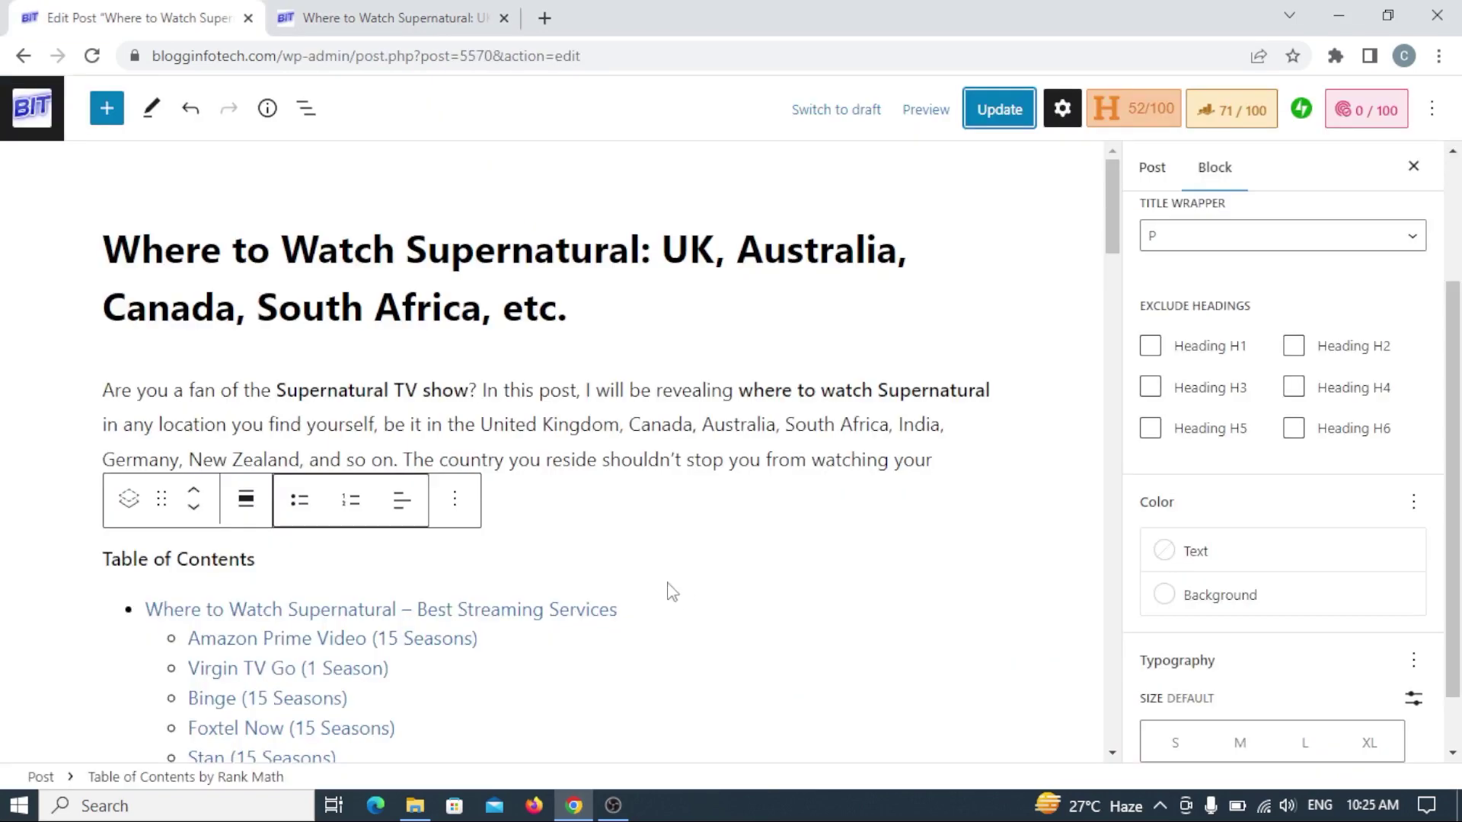
drag(1117, 236, 1110, 285)
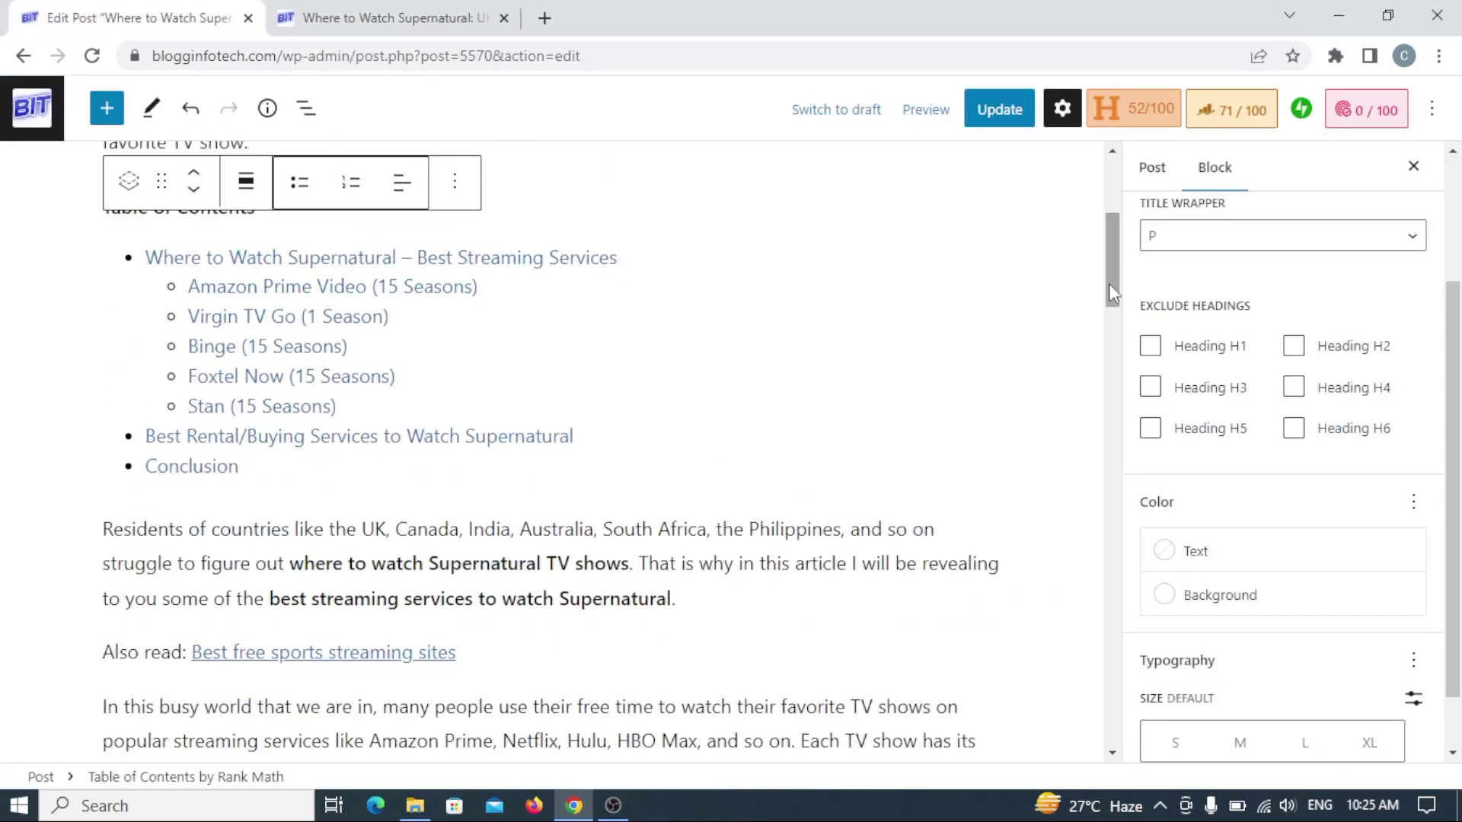